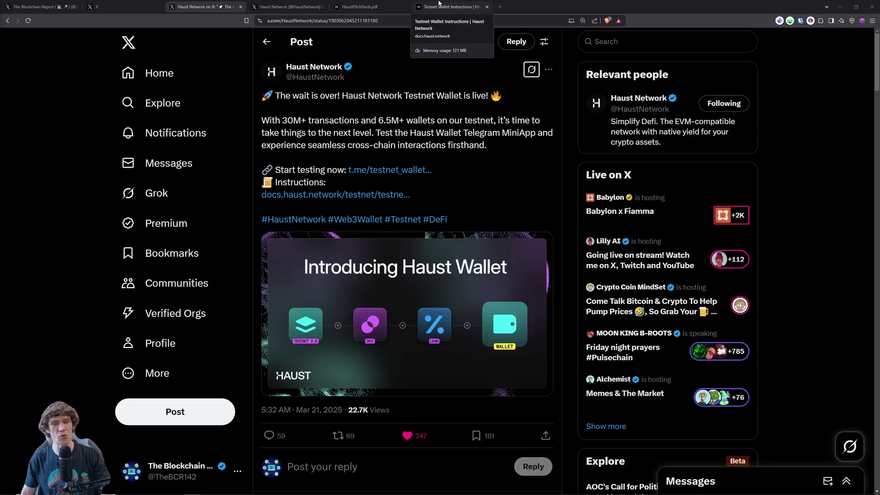
Glance at the Testnet Wallet Instructions page and the Haust Network X profile, then return to the wallet post.
{"action": "left_click", "coordinate": [439, 5]}
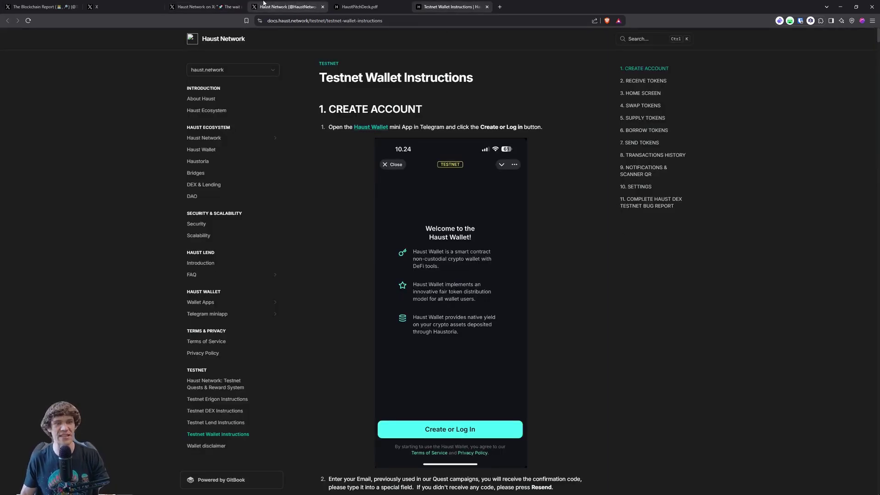
{"action": "left_click", "coordinate": [276, 5]}
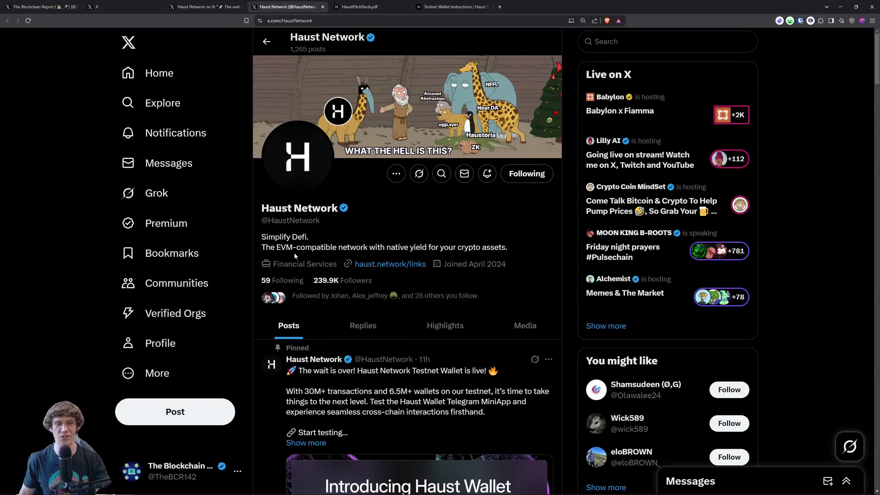
{"action": "left_click", "coordinate": [204, 7]}
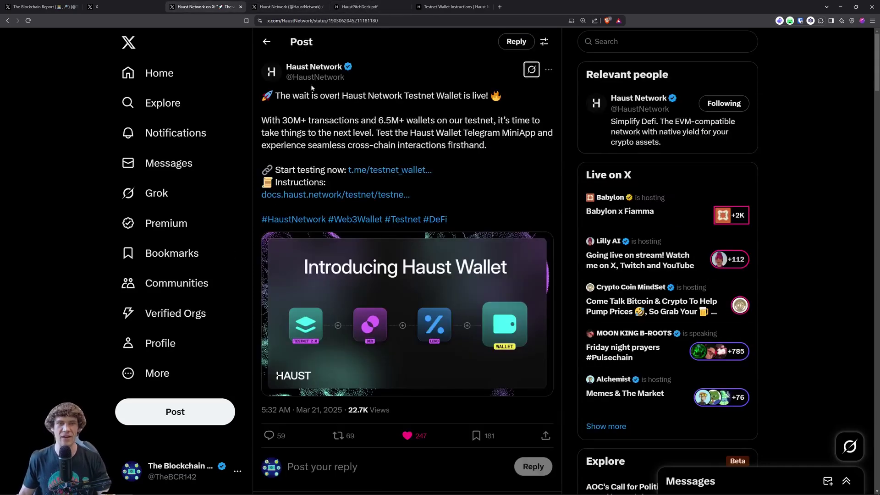
{"action": "scroll", "coordinate": [502, 205], "scroll_direction": "down", "scroll_amount": 4}
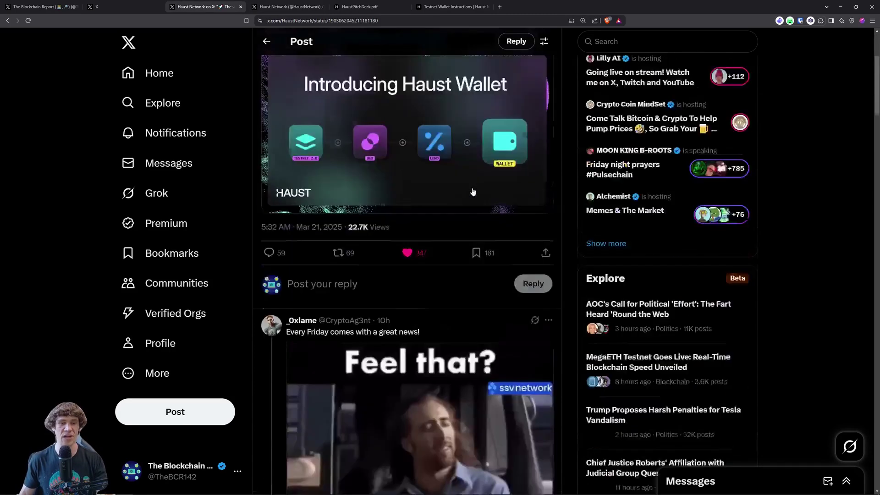
{"action": "scroll", "coordinate": [490, 184], "scroll_direction": "up", "scroll_amount": 4}
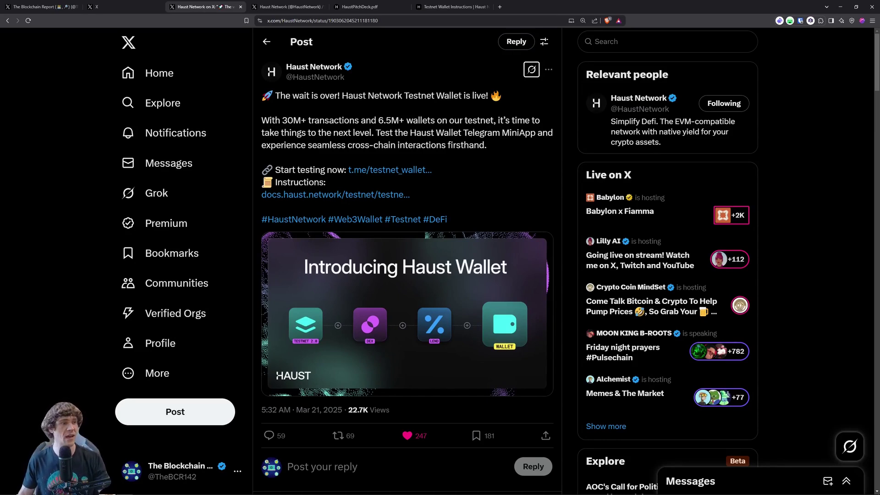
Check the Discord server's 'How did you find this server?' answers and rules-guidelines channel, then hide Discord.
{"action": "key", "text": "alt+Tab"}
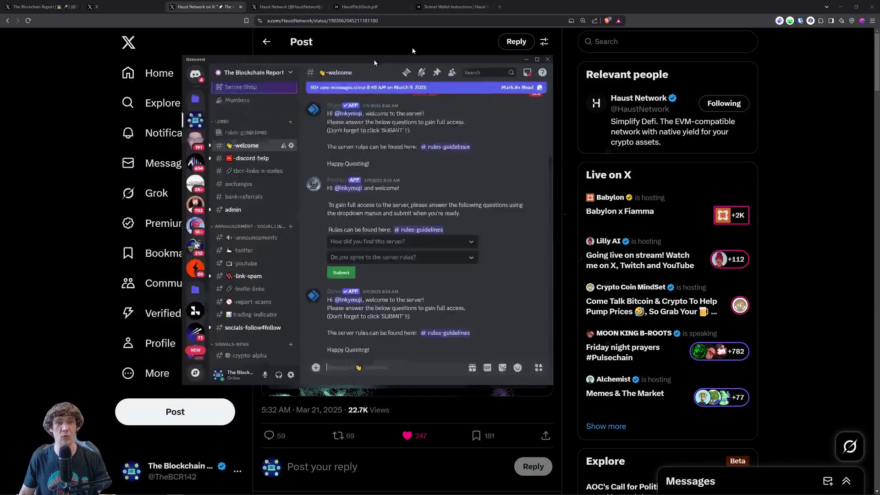
{"action": "left_click_drag", "start_coordinate": [412, 48], "coordinate": [378, 71]}
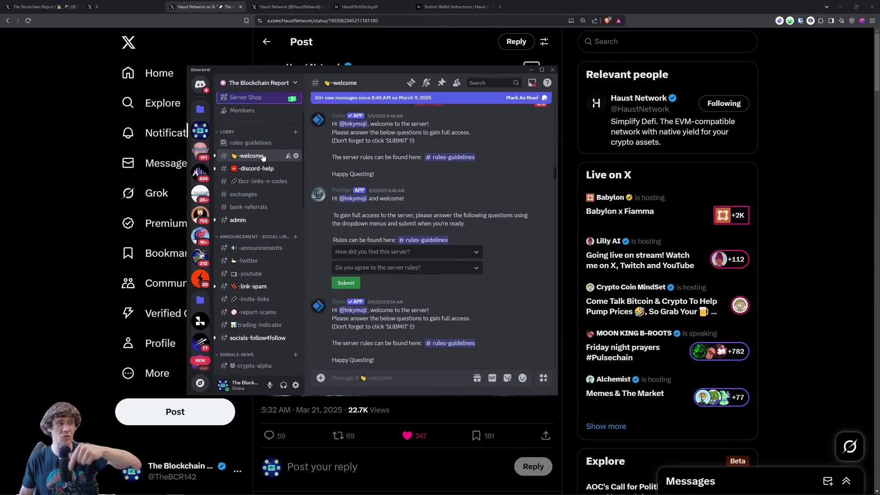
{"action": "left_click", "coordinate": [408, 252]}
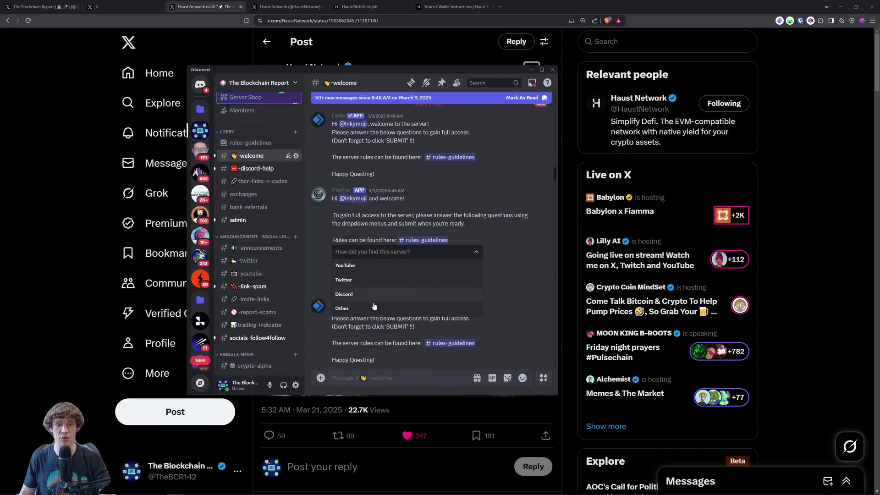
{"action": "left_click", "coordinate": [503, 248]}
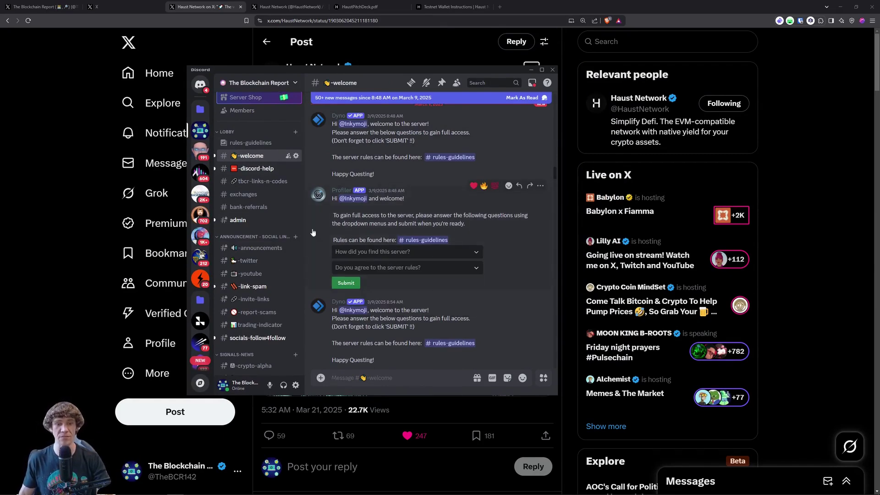
{"action": "left_click", "coordinate": [251, 142]}
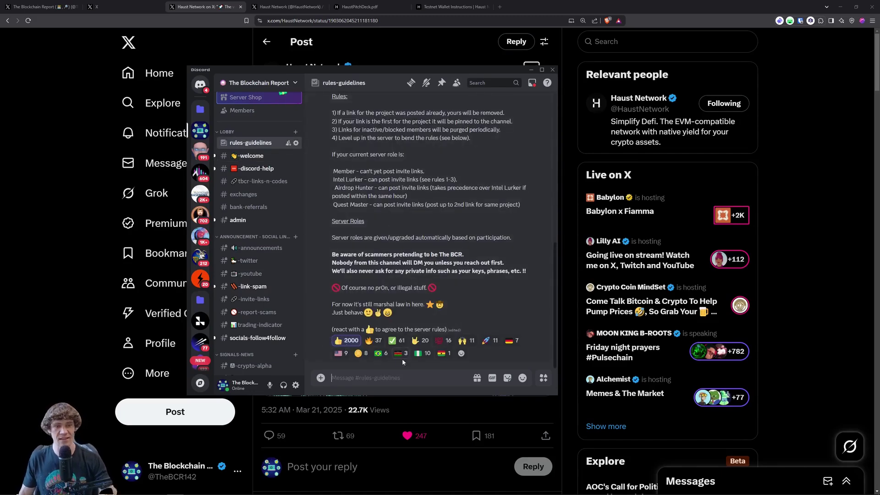
{"action": "scroll", "coordinate": [263, 211], "scroll_direction": "down", "scroll_amount": 6}
{"action": "scroll", "coordinate": [262, 213], "scroll_direction": "down", "scroll_amount": 5}
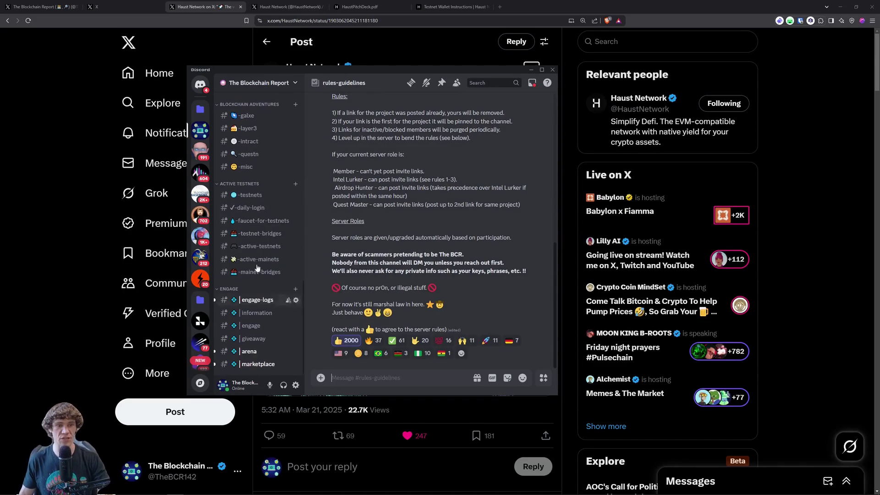
{"action": "mouse_move", "coordinate": [261, 200]}
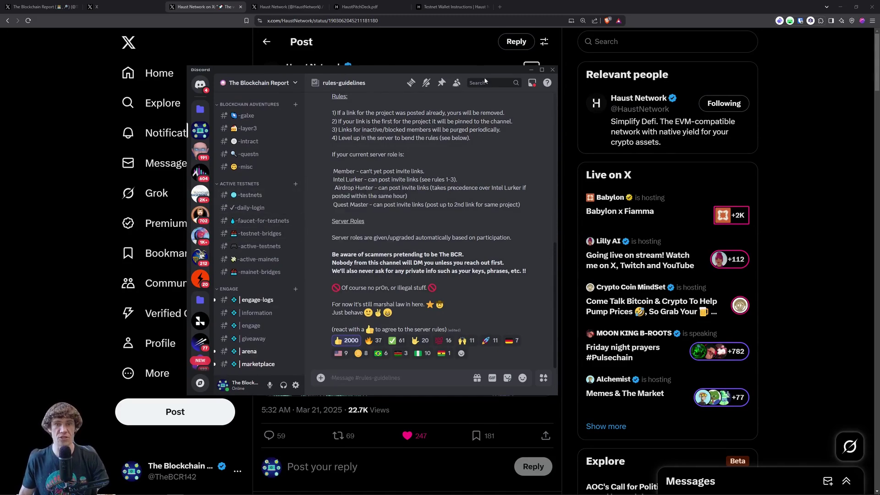
{"action": "left_click", "coordinate": [531, 69]}
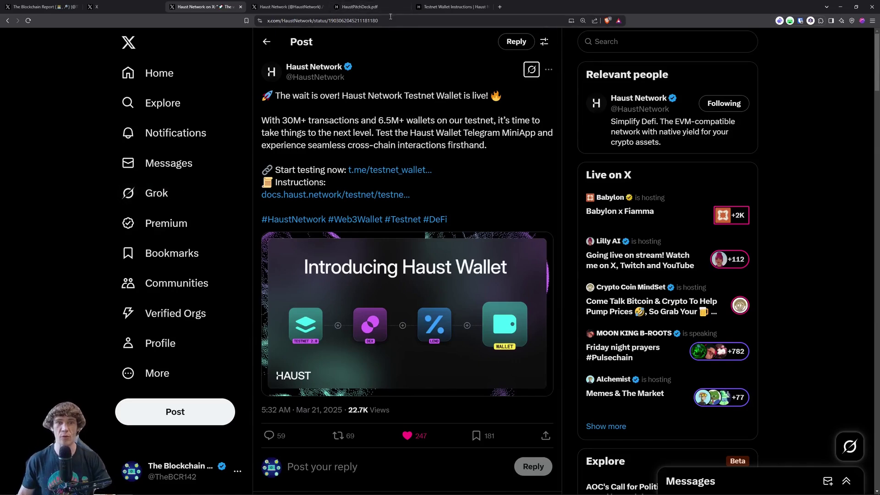
Browse The Blockchain Report and Veteran Crypto profiles, then return to the Haust Network wallet post.
{"action": "left_click", "coordinate": [41, 6]}
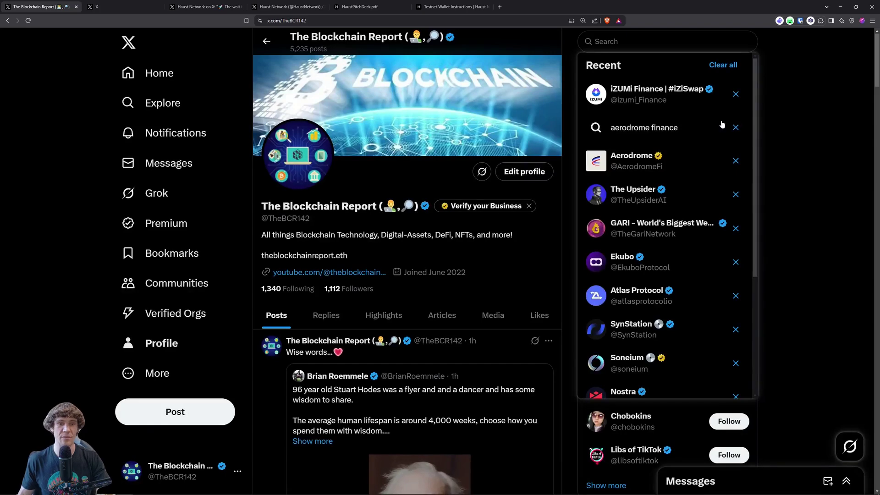
{"action": "left_click", "coordinate": [816, 146]}
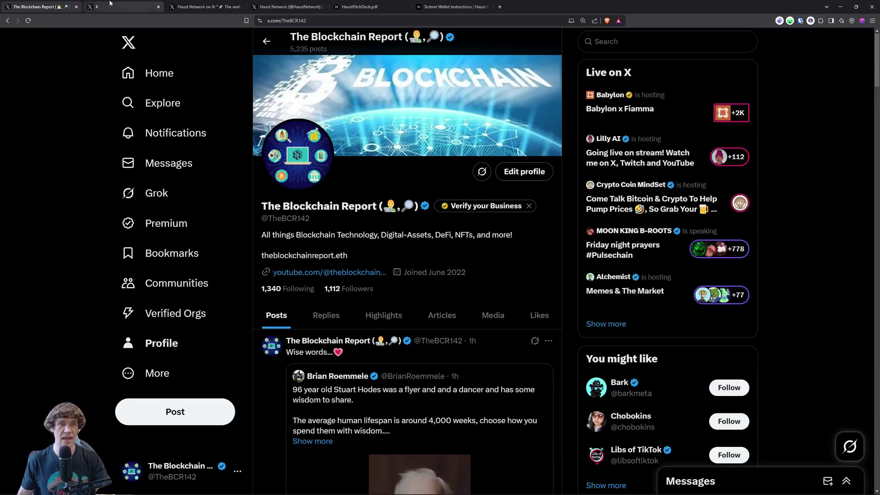
{"action": "left_click", "coordinate": [123, 6]}
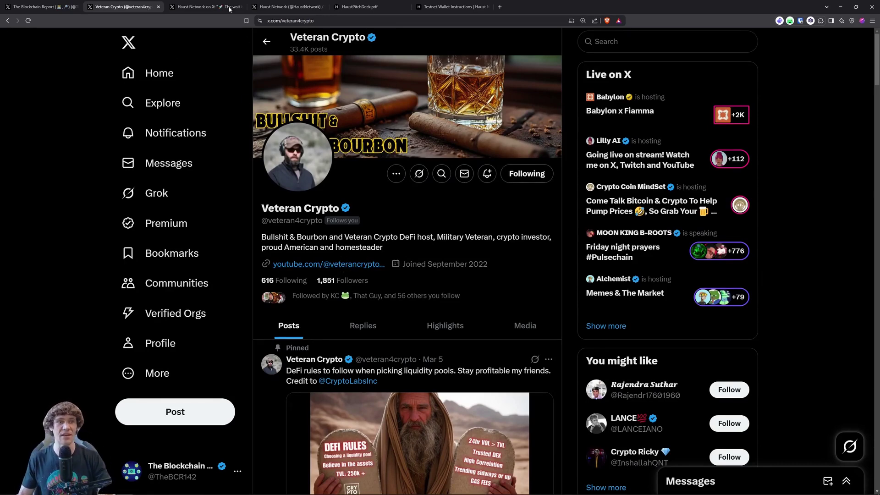
{"action": "left_click", "coordinate": [213, 5]}
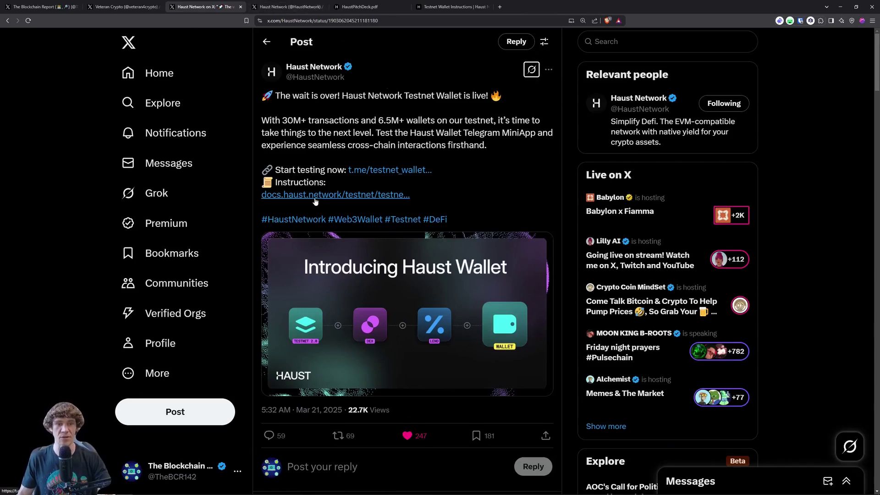
Review the HaustPitchDeck.pdf, then move to the Testnet Wallet Instructions docs at step 1, Create Account.
{"action": "left_click", "coordinate": [362, 6]}
{"action": "scroll", "coordinate": [508, 207], "scroll_direction": "up", "scroll_amount": 10}
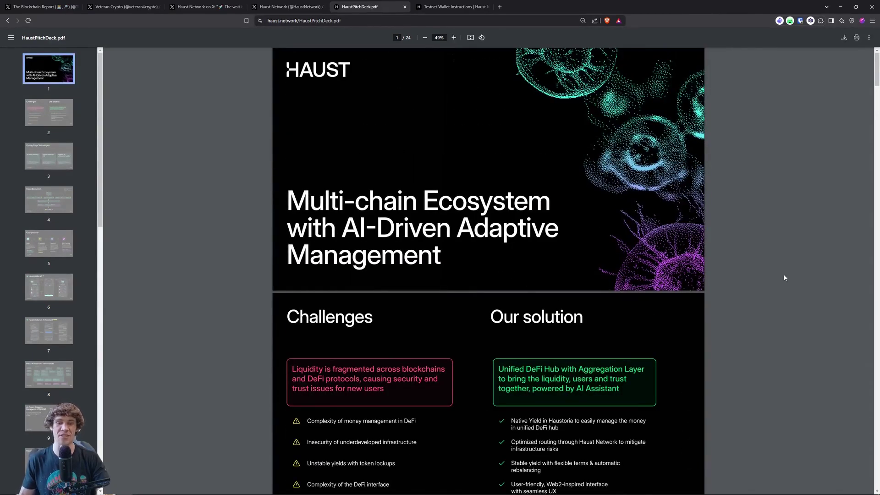
{"action": "scroll", "coordinate": [780, 274], "scroll_direction": "down", "scroll_amount": 3}
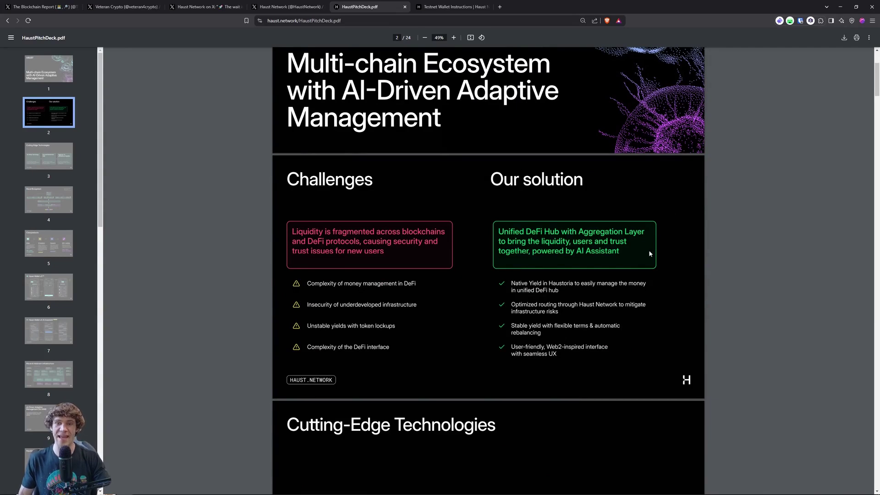
{"action": "left_click", "coordinate": [452, 7]}
{"action": "scroll", "coordinate": [576, 250], "scroll_direction": "up", "scroll_amount": 3, "text": "ctrl"}
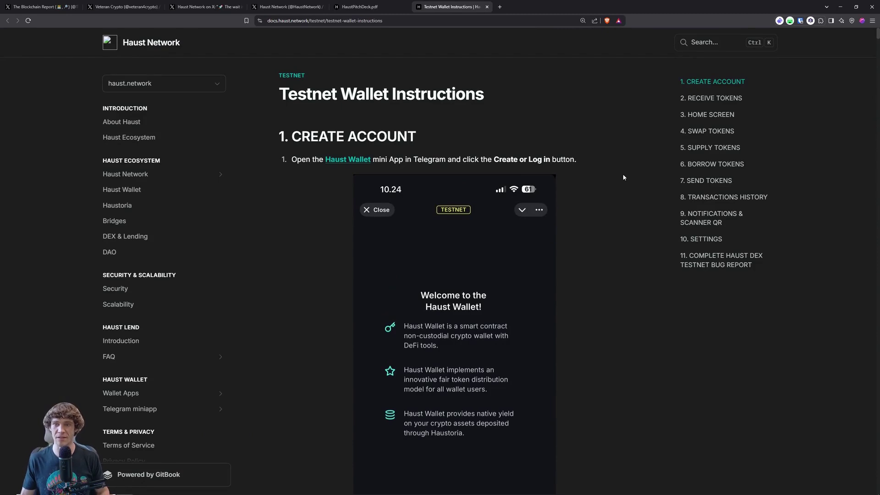
Enlarge the Haust Network X profile, then start the Testnet Haust Wallet bot.
{"action": "left_click", "coordinate": [348, 159]}
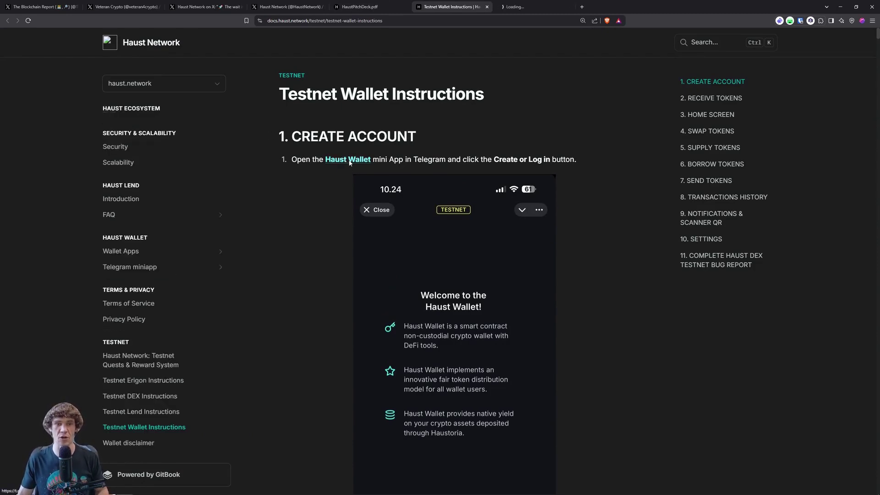
{"action": "left_click", "coordinate": [289, 6]}
{"action": "key", "text": "ctrl+plus"}
{"action": "key", "text": "ctrl+plus"}
{"action": "key", "text": "ctrl+plus"}
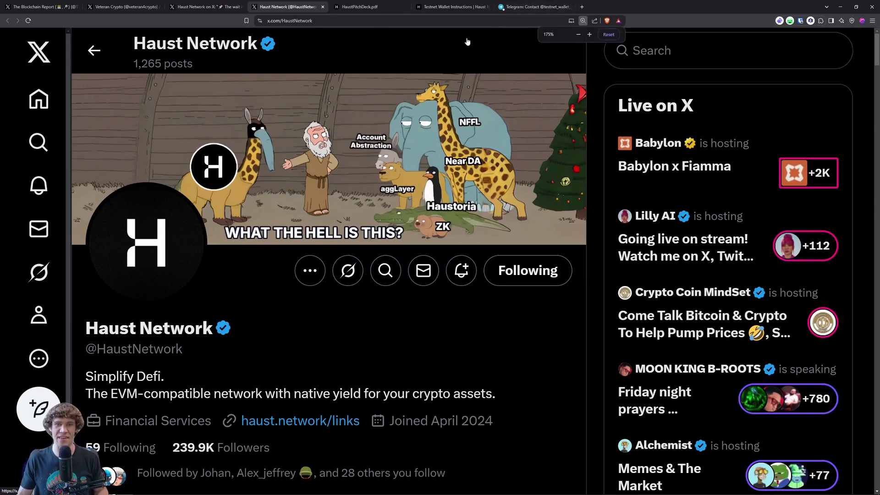
{"action": "left_click", "coordinate": [535, 6]}
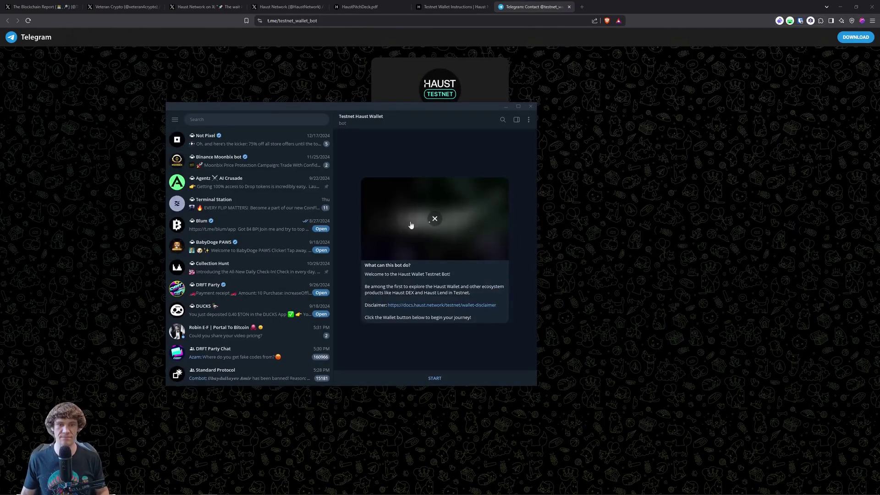
{"action": "left_click", "coordinate": [437, 379]}
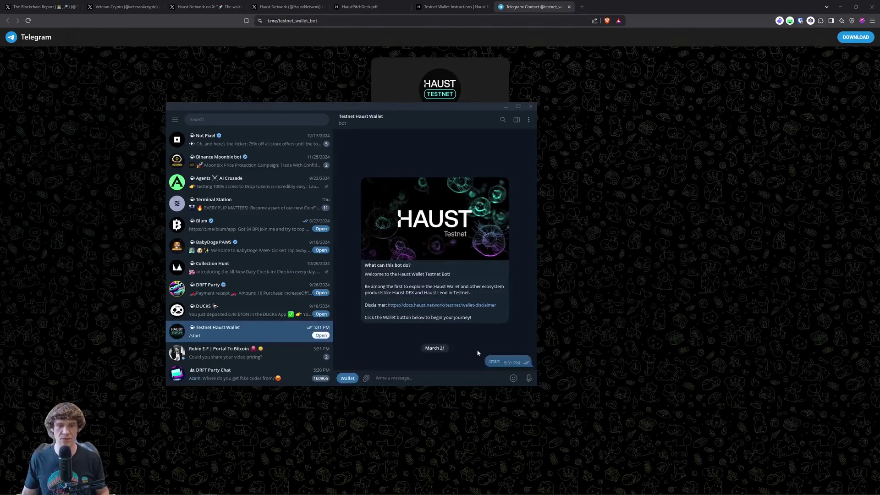
{"action": "mouse_move", "coordinate": [513, 377]}
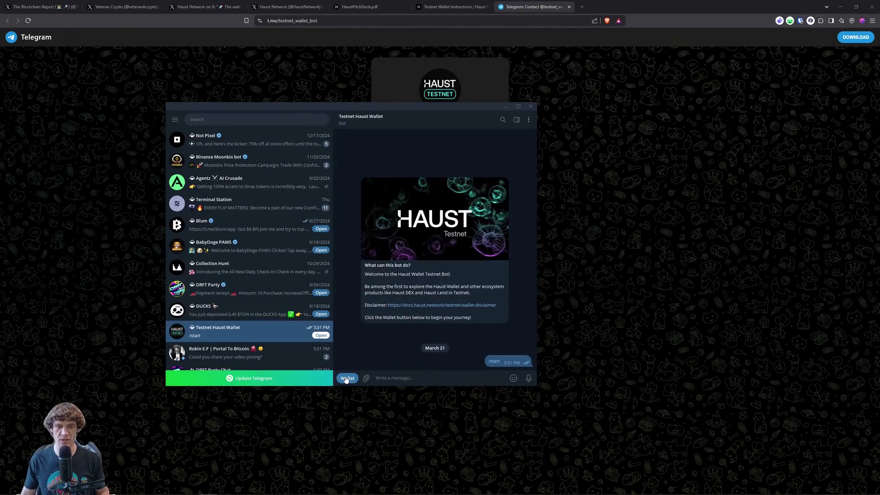
Close the extra Telegram window and bot page, then launch the wallet mini app from the chat.
{"action": "left_click_drag", "start_coordinate": [436, 111], "coordinate": [384, 118]}
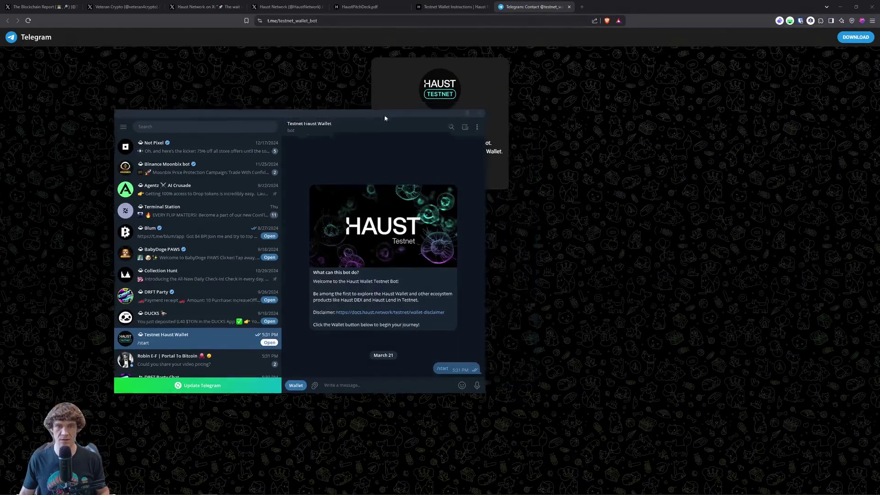
{"action": "left_click", "coordinate": [468, 113]}
{"action": "left_click", "coordinate": [570, 7]}
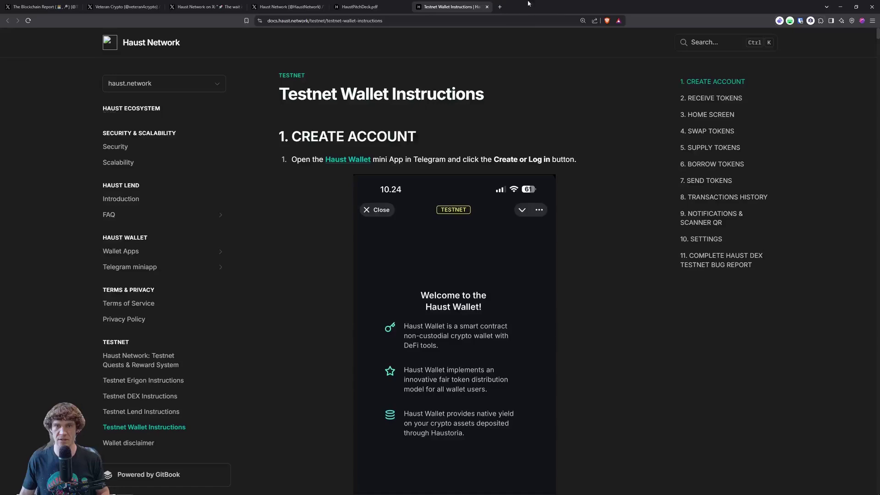
{"action": "scroll", "coordinate": [640, 136], "scroll_direction": "down", "scroll_amount": 3}
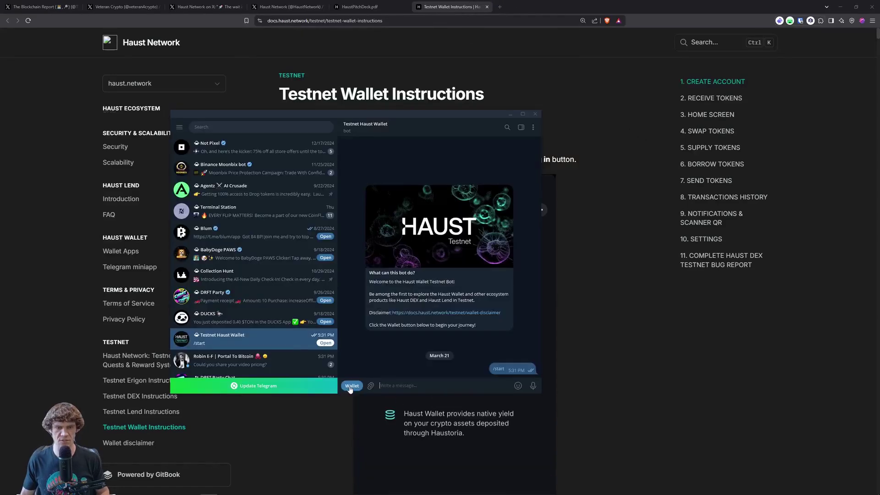
{"action": "left_click", "coordinate": [352, 386]}
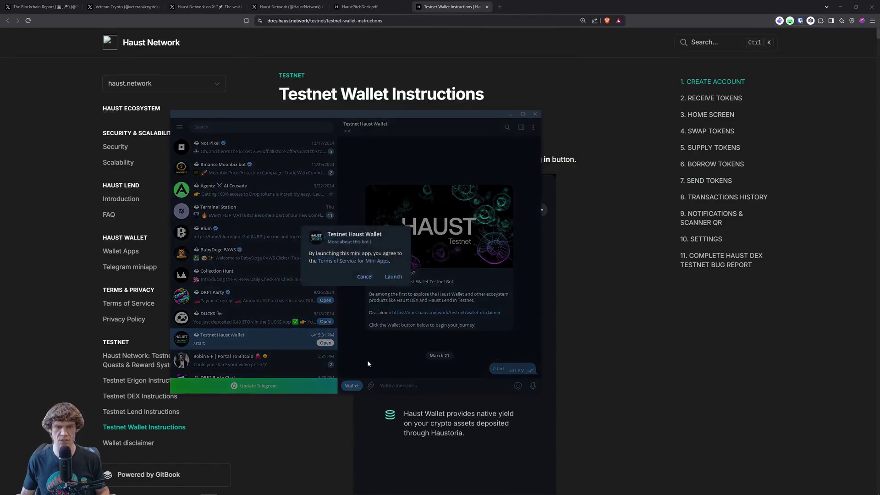
{"action": "left_click", "coordinate": [394, 277]}
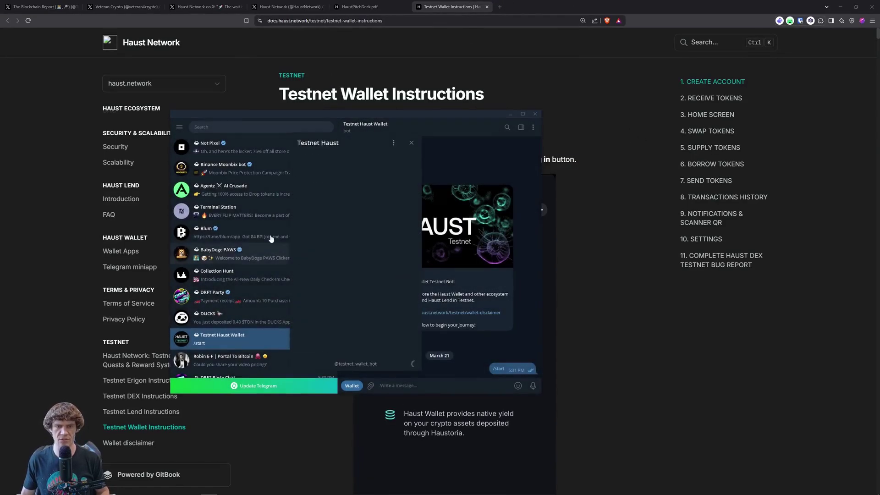
Snap the browser right, create a new wallet account, verify it with the 6-digit code, and continue to PIN setup.
{"action": "key", "text": "super+Right"}
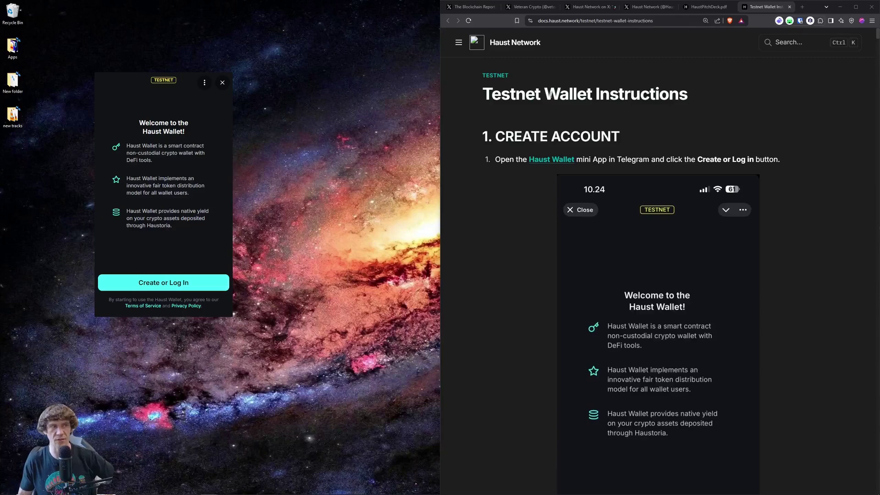
{"action": "scroll", "coordinate": [477, 284], "scroll_direction": "down", "scroll_amount": 5}
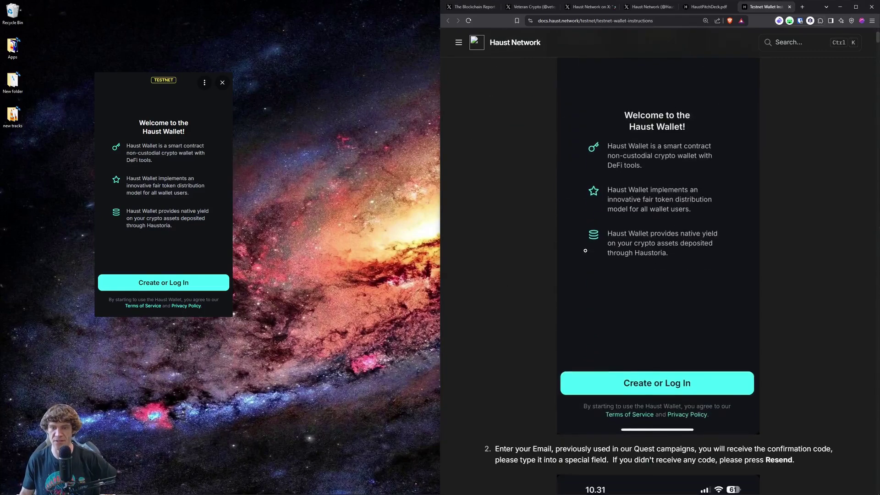
{"action": "scroll", "coordinate": [477, 285], "scroll_direction": "up", "scroll_amount": 1}
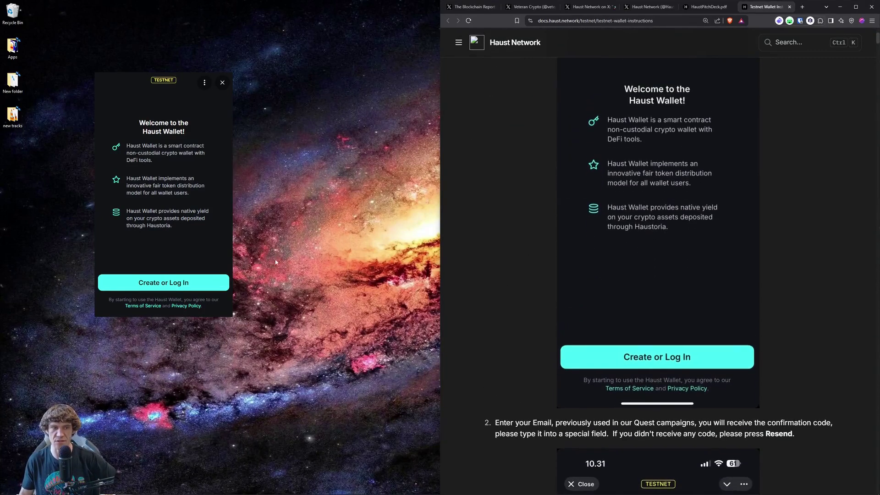
{"action": "left_click", "coordinate": [169, 288]}
{"action": "scroll", "coordinate": [147, 170], "scroll_direction": "down", "scroll_amount": 9}
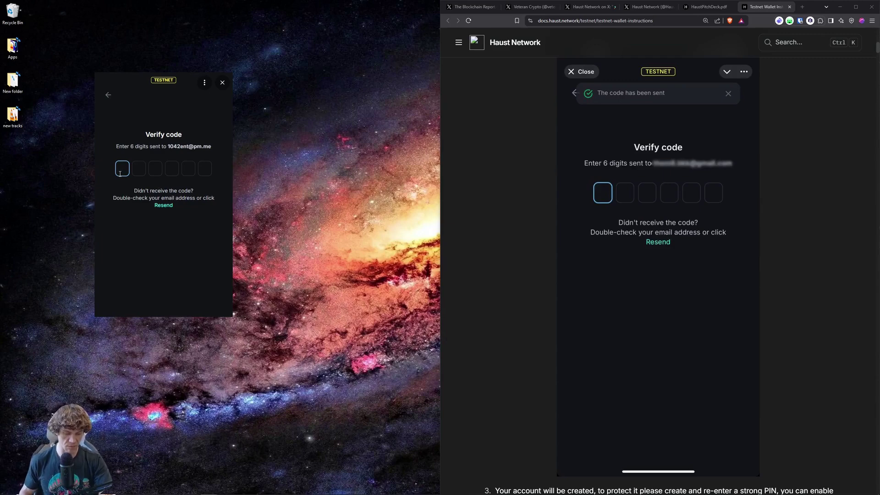
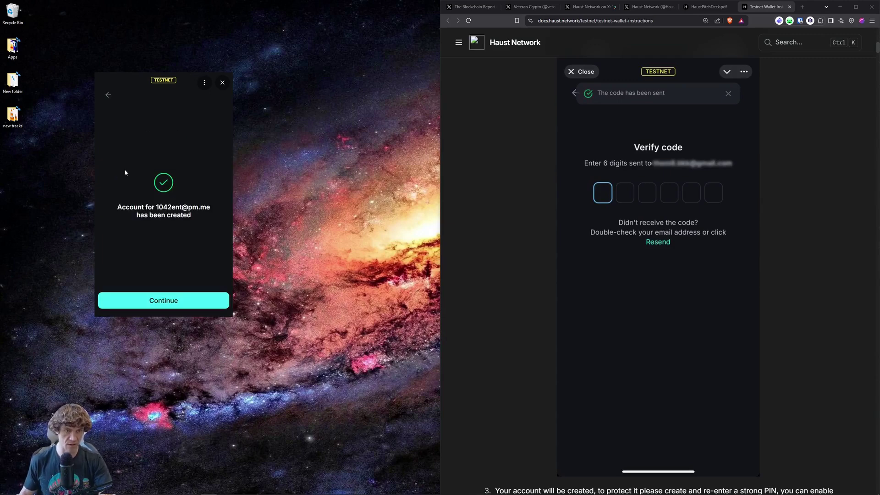
{"action": "left_click", "coordinate": [160, 301]}
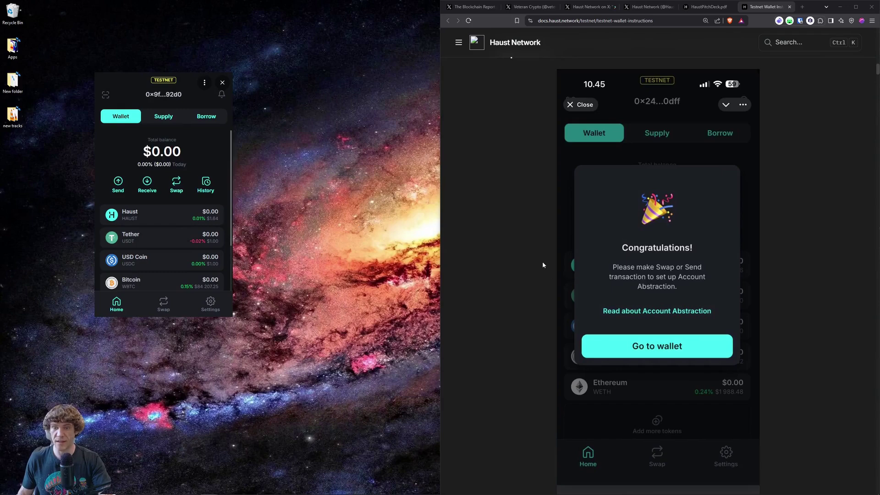
Copy the wallet address from the $0.00 home screen and reload the docs page.
{"action": "scroll", "coordinate": [546, 206], "scroll_direction": "down", "scroll_amount": 10}
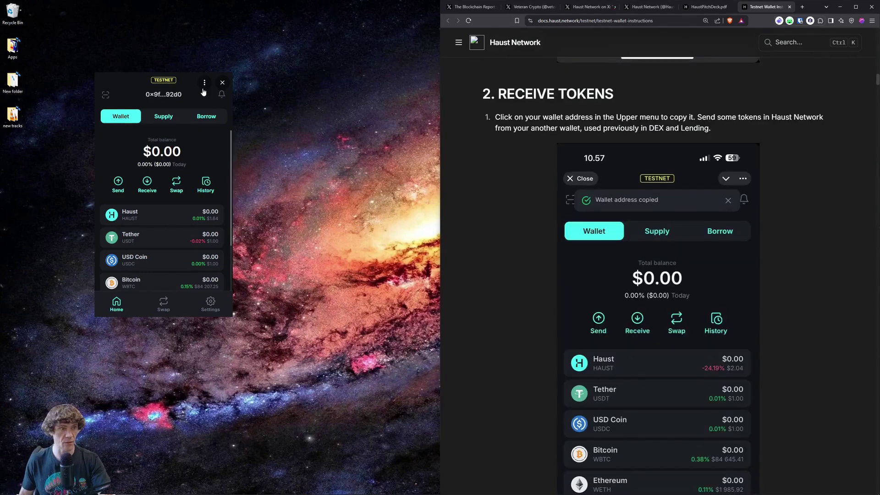
{"action": "left_click", "coordinate": [151, 97]}
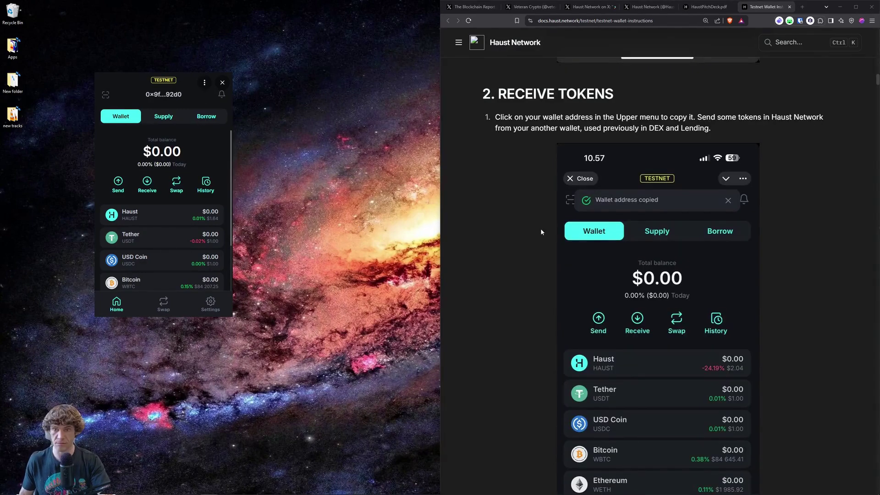
{"action": "left_click", "coordinate": [177, 96]}
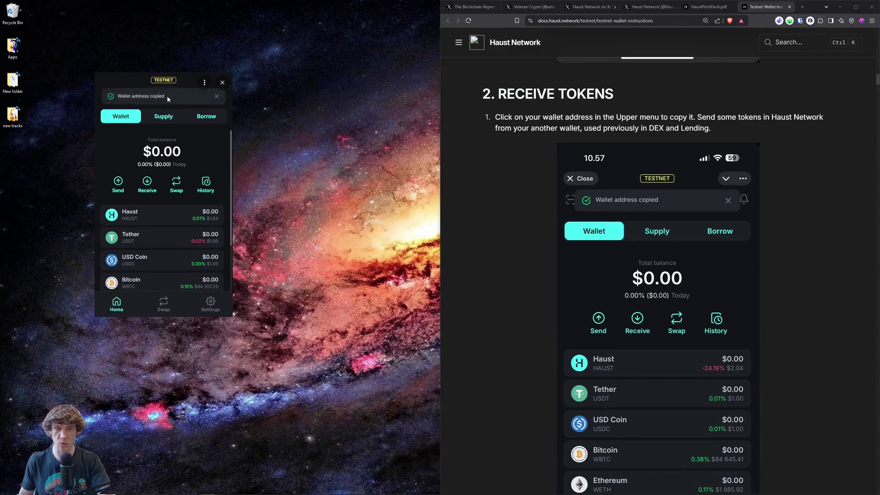
{"action": "scroll", "coordinate": [502, 229], "scroll_direction": "down", "scroll_amount": 8}
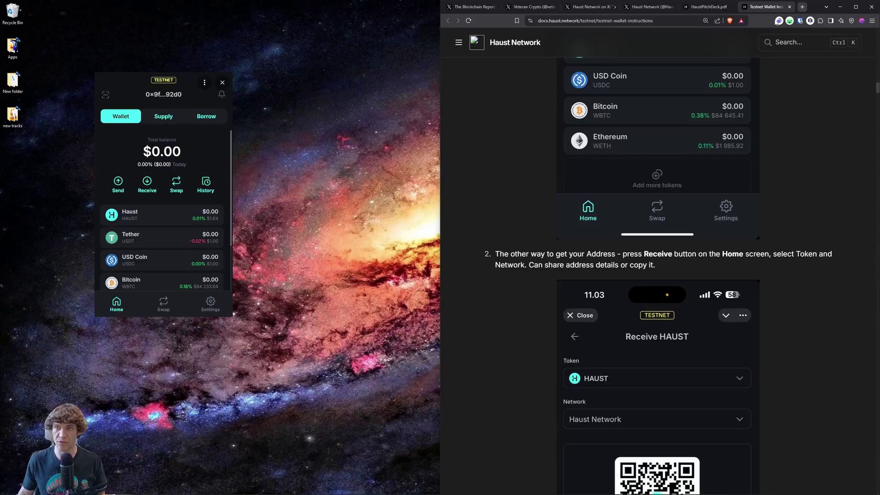
{"action": "key", "text": "F5"}
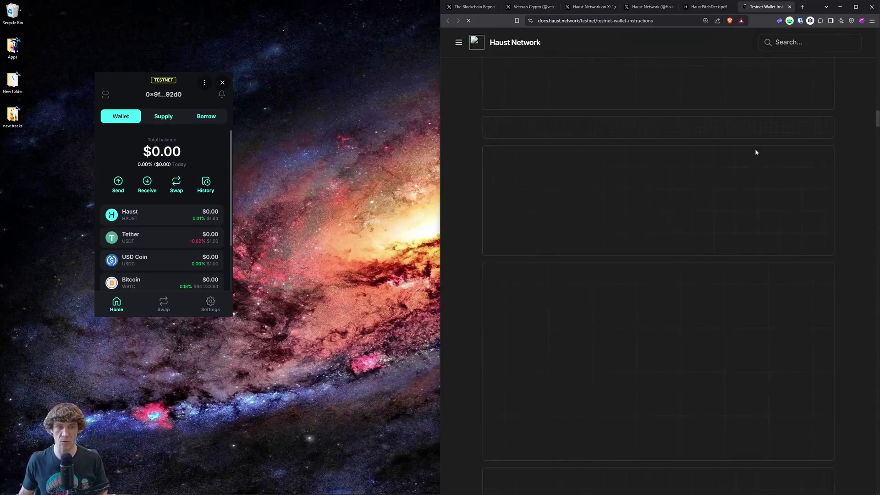
Send HAUST via Rabby on Haust Network Testnet to the pasted wallet address, saved as a contact, and sign.
{"action": "left_click", "coordinate": [780, 21]}
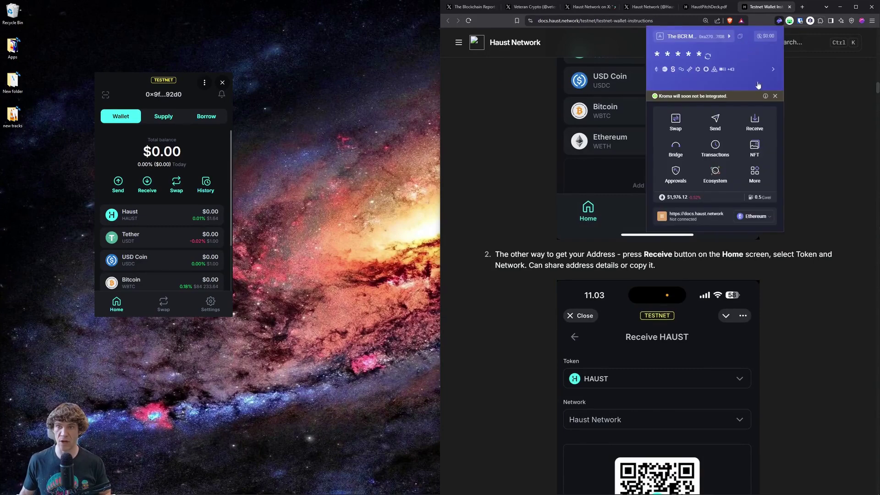
{"action": "left_click", "coordinate": [715, 125]}
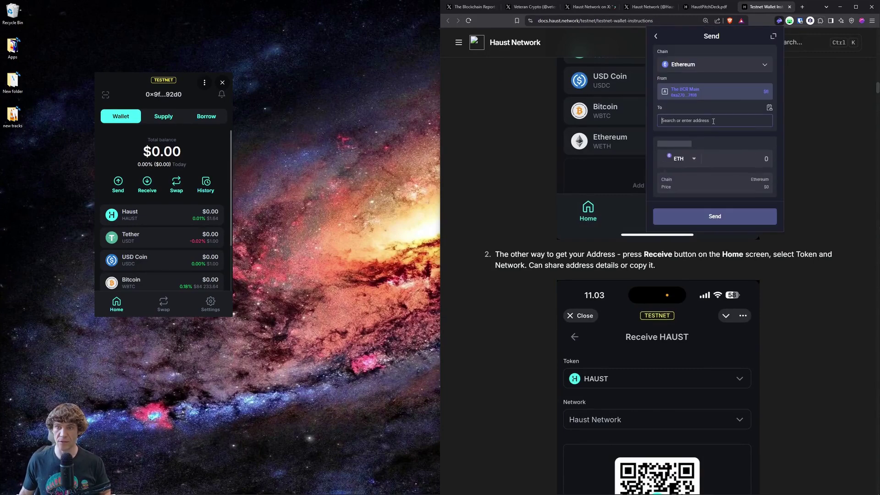
{"action": "left_click", "coordinate": [756, 67]}
{"action": "left_click", "coordinate": [715, 91]}
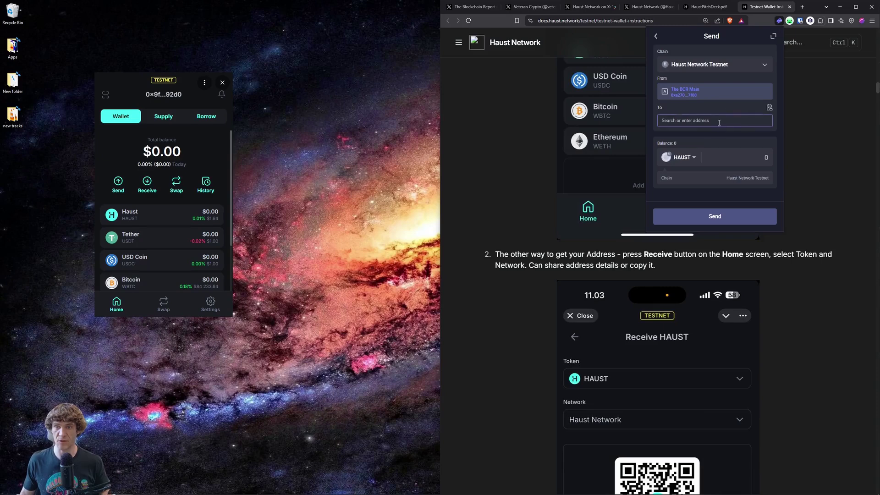
{"action": "key", "text": "ctrl+v"}
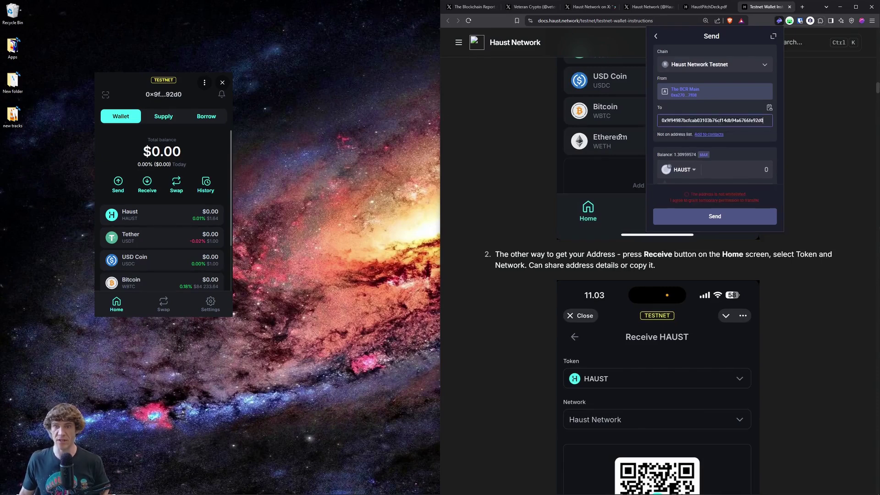
{"action": "left_click", "coordinate": [718, 136]}
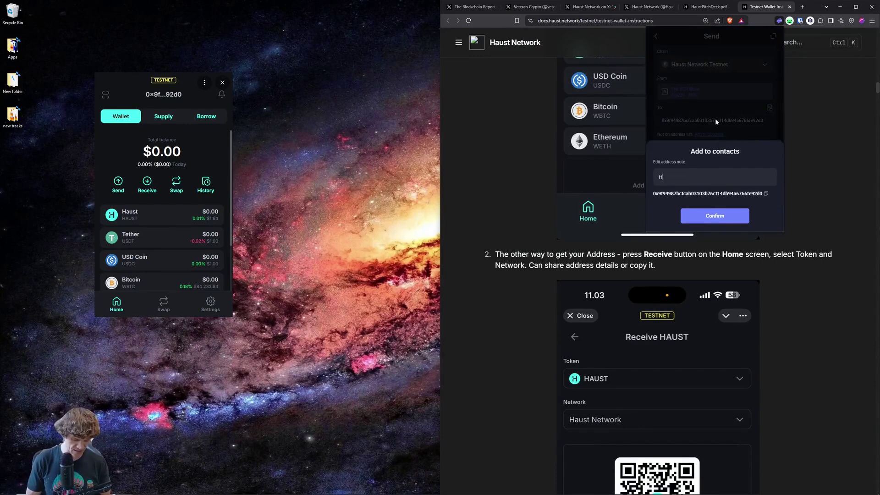
{"action": "left_click", "coordinate": [794, 256]}
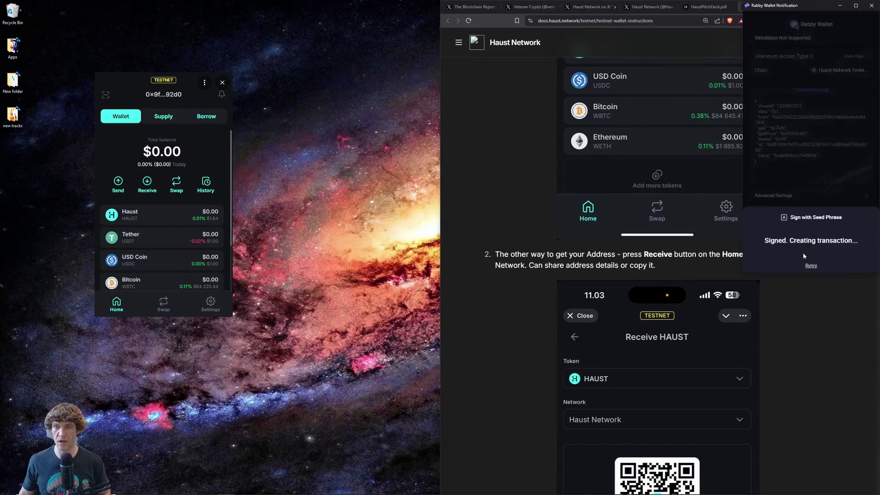
{"action": "left_click", "coordinate": [717, 13]}
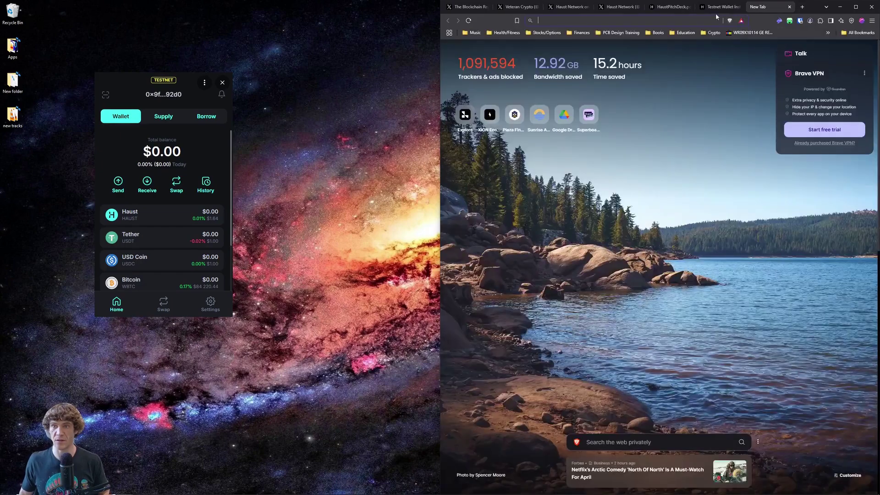
Open the Haust faucet site, briefly checking the Crypto bookmarks folder in an extra tab.
{"action": "left_click", "coordinate": [587, 81]}
{"action": "key", "text": "ctrl+t"}
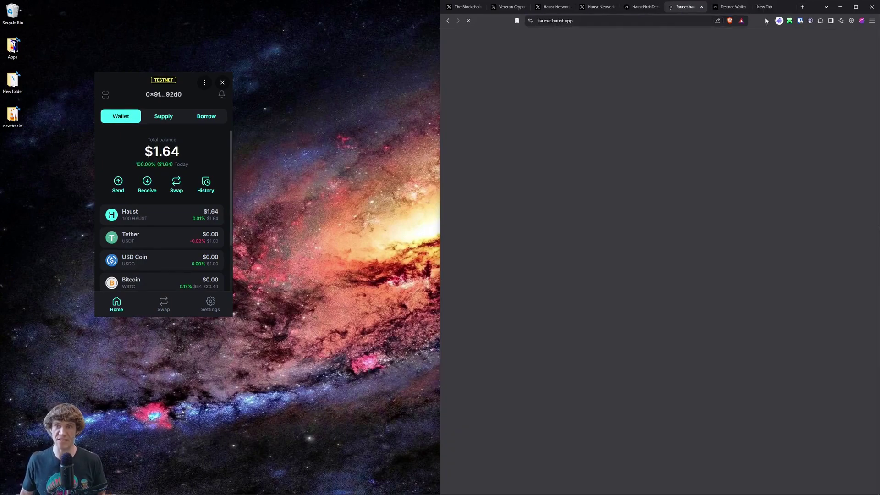
{"action": "left_click", "coordinate": [828, 32]}
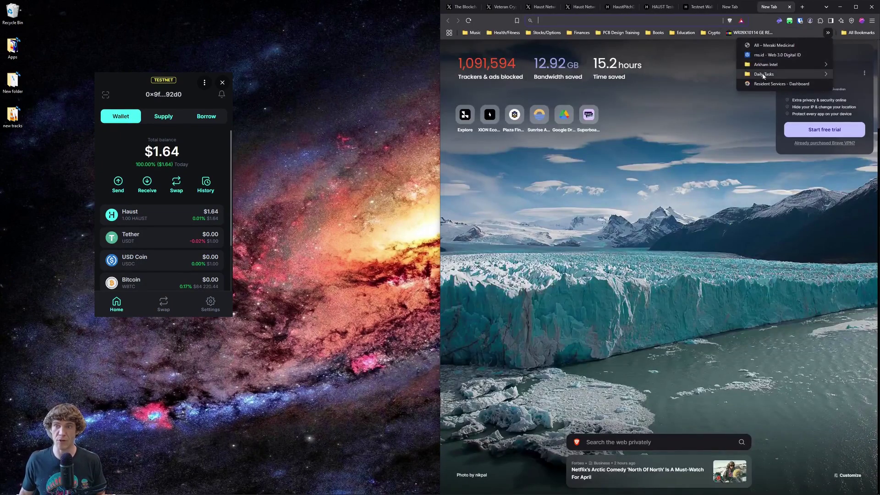
{"action": "left_click", "coordinate": [713, 33]}
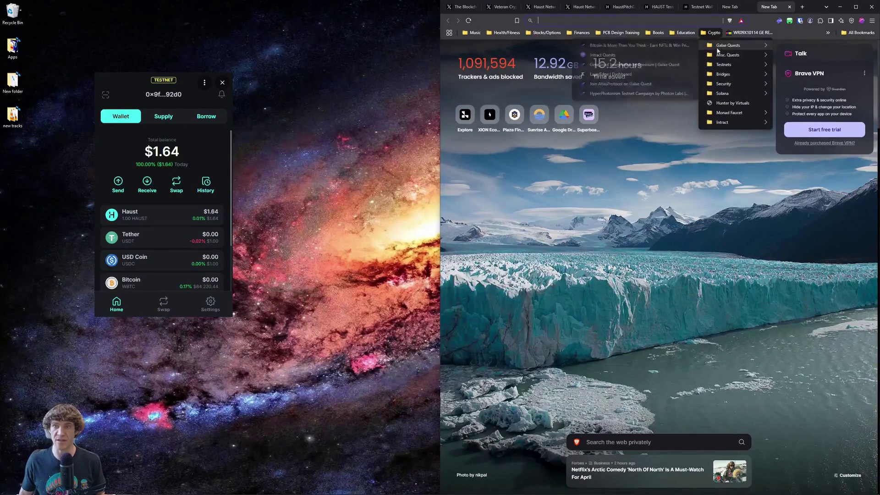
{"action": "left_click", "coordinate": [828, 33]}
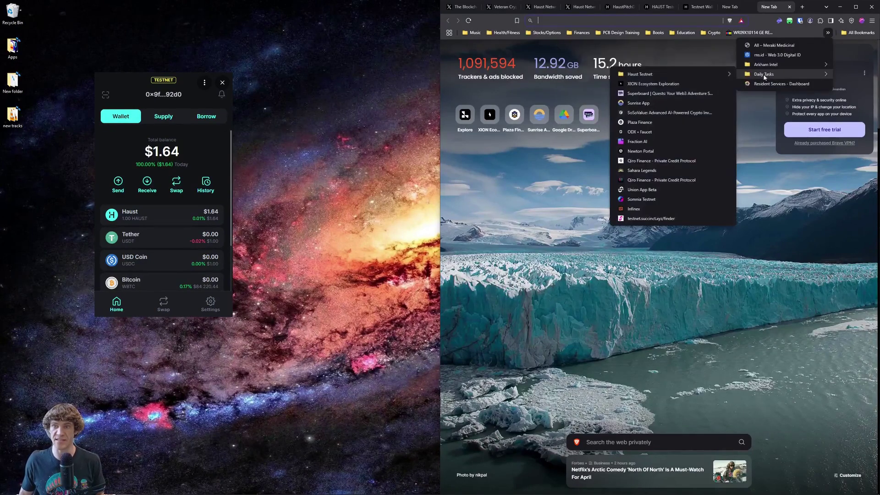
{"action": "left_click", "coordinate": [790, 7]}
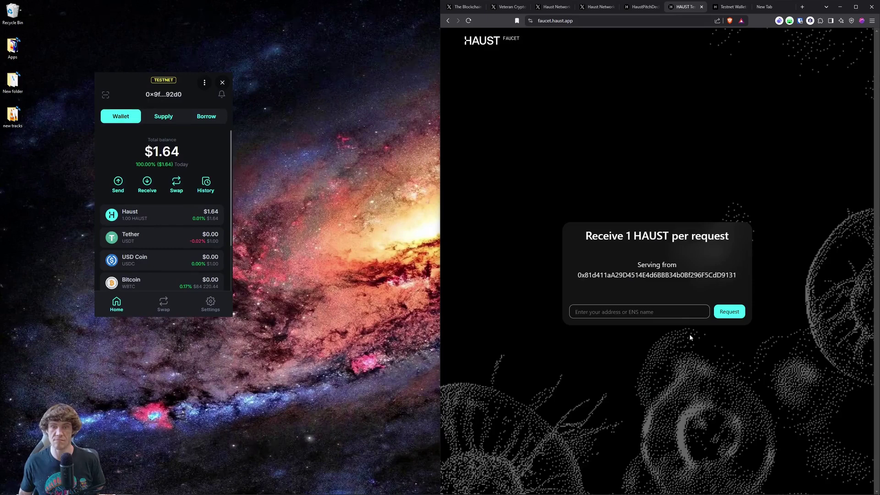
Paste the wallet address into the faucet, request 1 HAUST, and close the faucet tab.
{"action": "key", "text": "ctrl+v"}
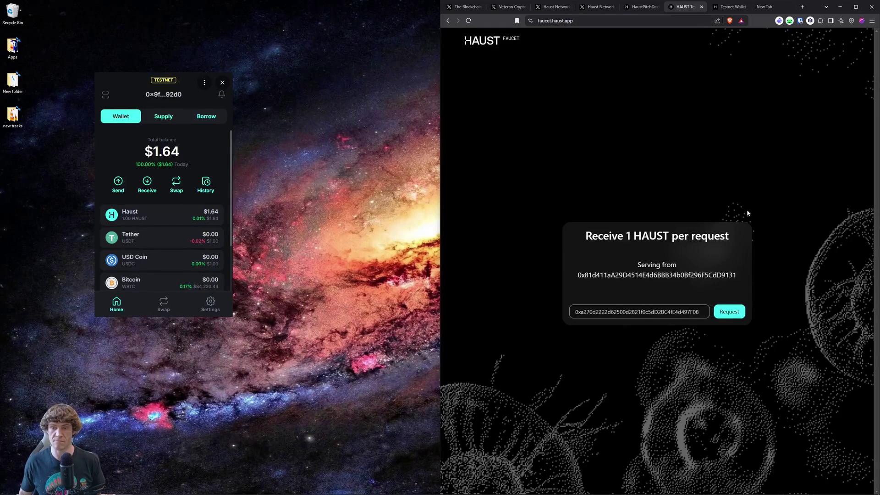
{"action": "left_click", "coordinate": [729, 312]}
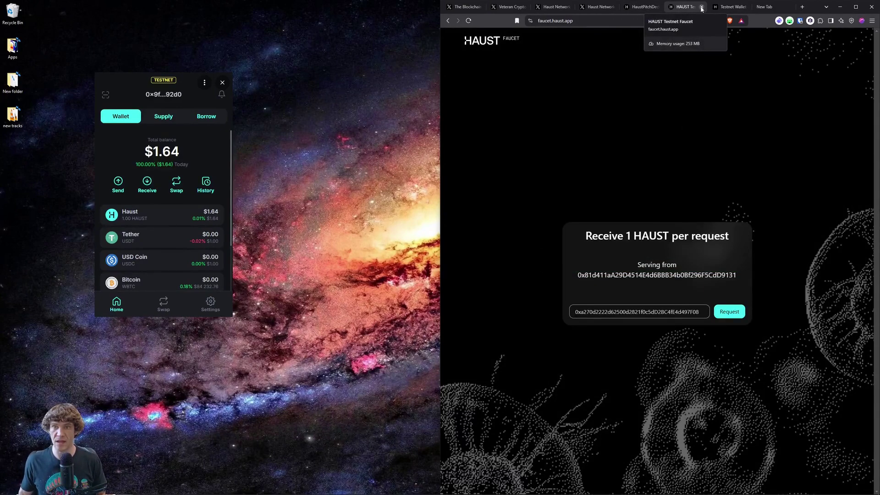
{"action": "left_click", "coordinate": [702, 7]}
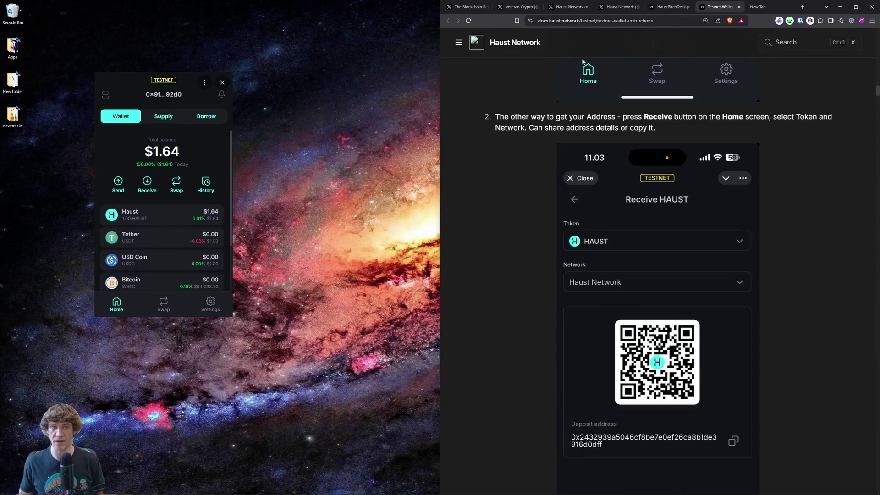
{"action": "scroll", "coordinate": [788, 275], "scroll_direction": "down", "scroll_amount": 2}
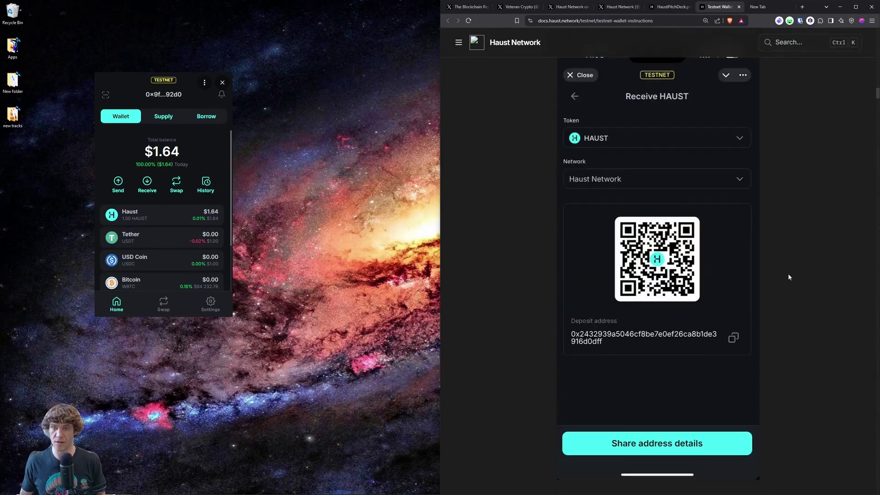
{"action": "scroll", "coordinate": [788, 274], "scroll_direction": "down", "scroll_amount": 4}
{"action": "scroll", "coordinate": [788, 273], "scroll_direction": "up", "scroll_amount": 5}
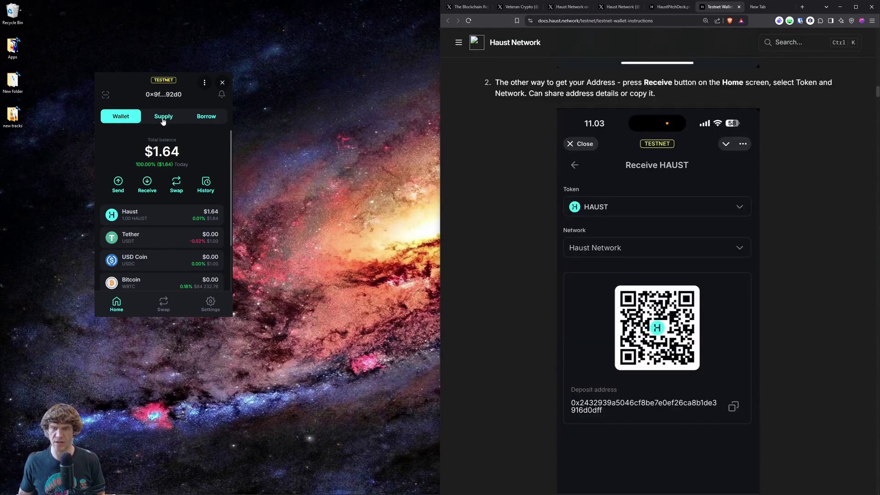
{"action": "left_click", "coordinate": [147, 186]}
{"action": "left_click", "coordinate": [177, 129]}
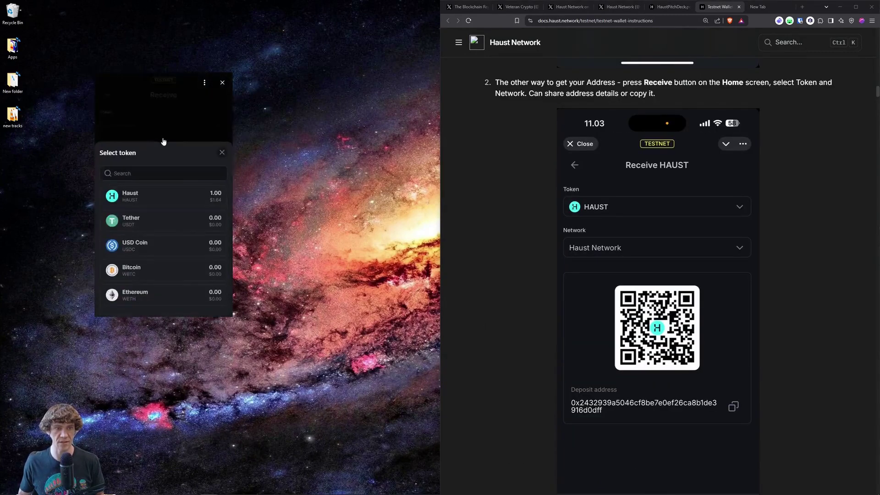
{"action": "left_click", "coordinate": [134, 204]}
{"action": "left_click", "coordinate": [134, 157]}
{"action": "left_click", "coordinate": [159, 151]}
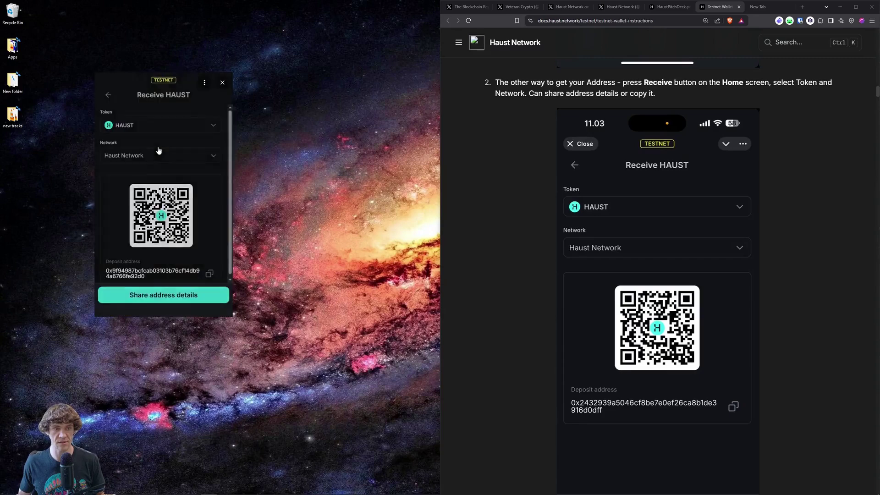
{"action": "scroll", "coordinate": [162, 305], "scroll_direction": "down", "scroll_amount": 1}
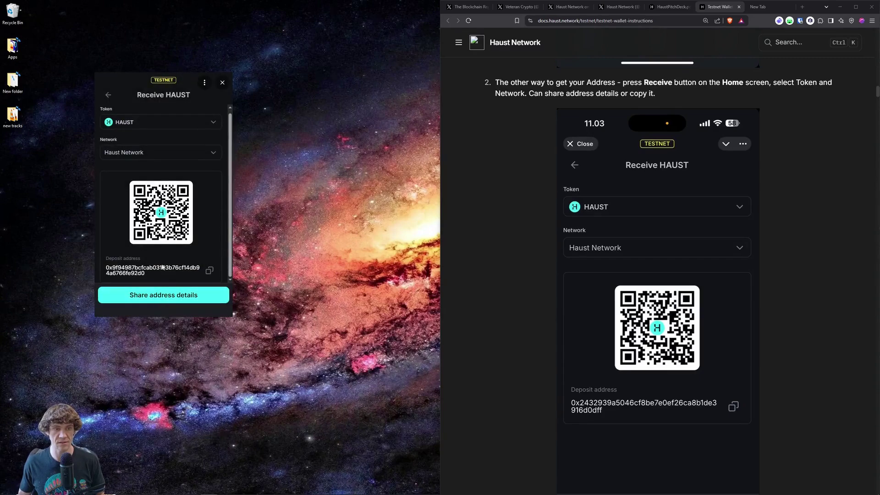
{"action": "left_click", "coordinate": [209, 271]}
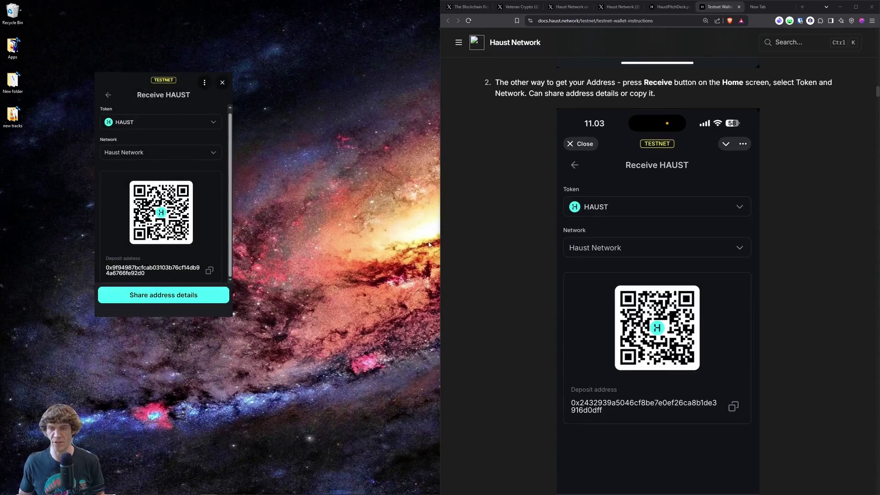
{"action": "scroll", "coordinate": [760, 239], "scroll_direction": "down", "scroll_amount": 8}
{"action": "scroll", "coordinate": [774, 309], "scroll_direction": "down", "scroll_amount": 10}
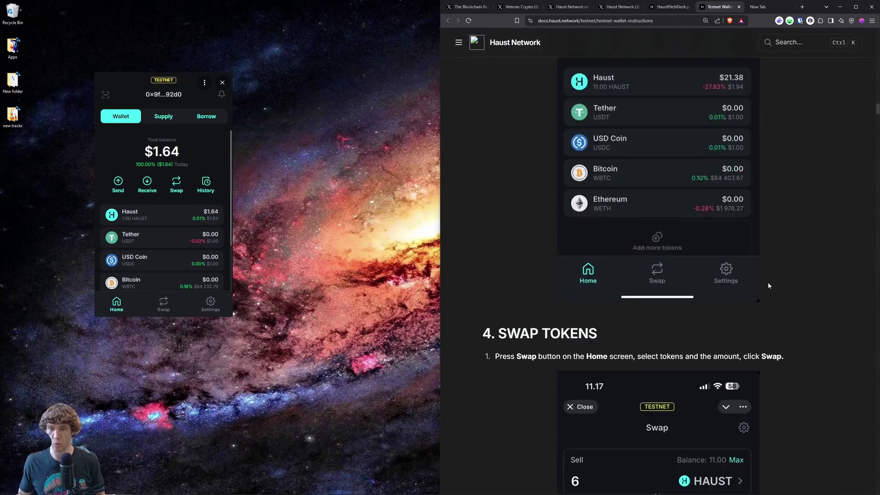
{"action": "left_click", "coordinate": [181, 185]}
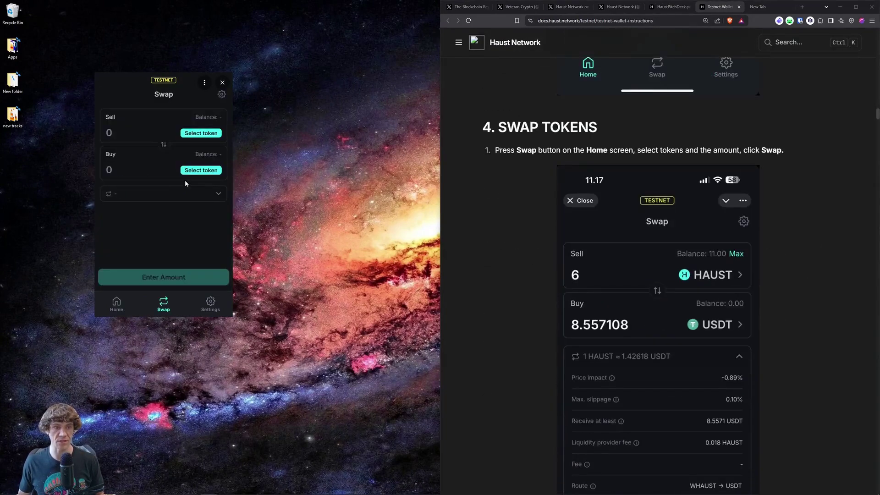
{"action": "left_click", "coordinate": [202, 133]}
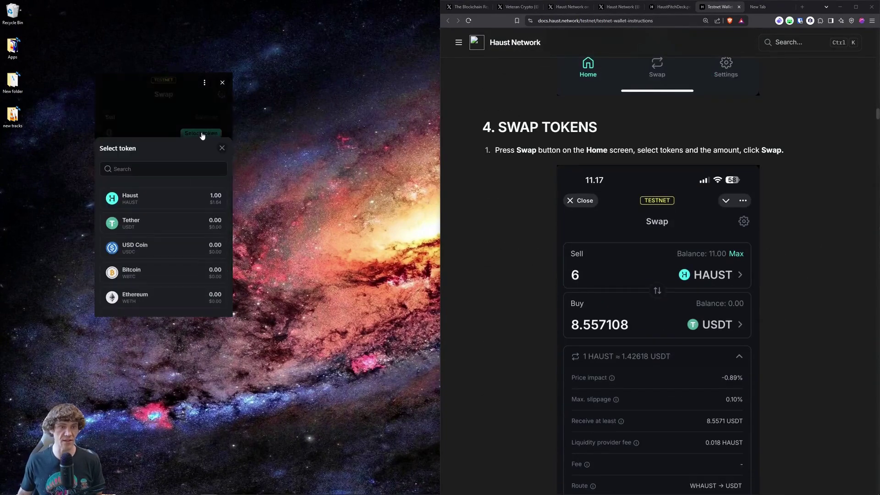
{"action": "left_click", "coordinate": [199, 198]}
{"action": "left_click", "coordinate": [195, 171]}
{"action": "left_click", "coordinate": [172, 221]}
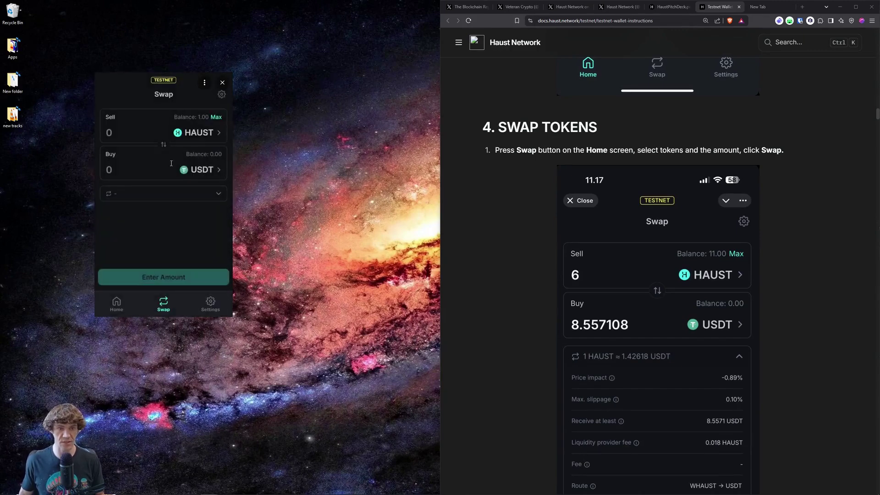
{"action": "type", "text": "0.1"}
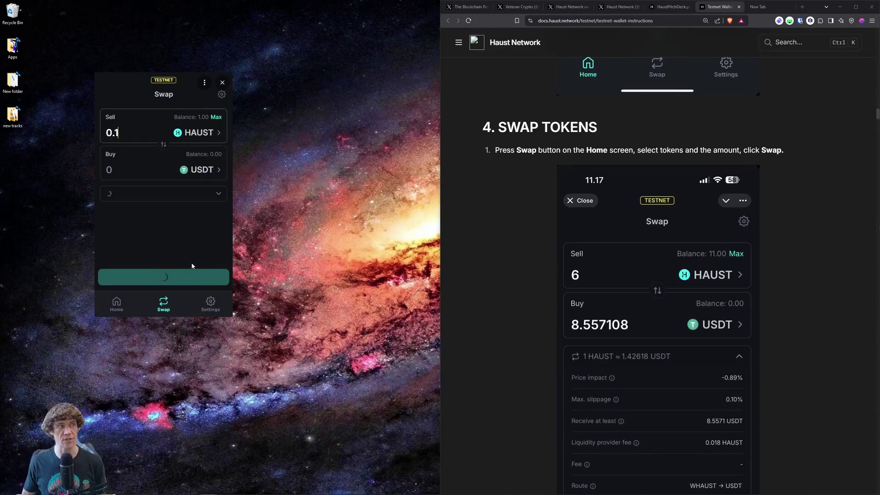
{"action": "left_click", "coordinate": [192, 277]}
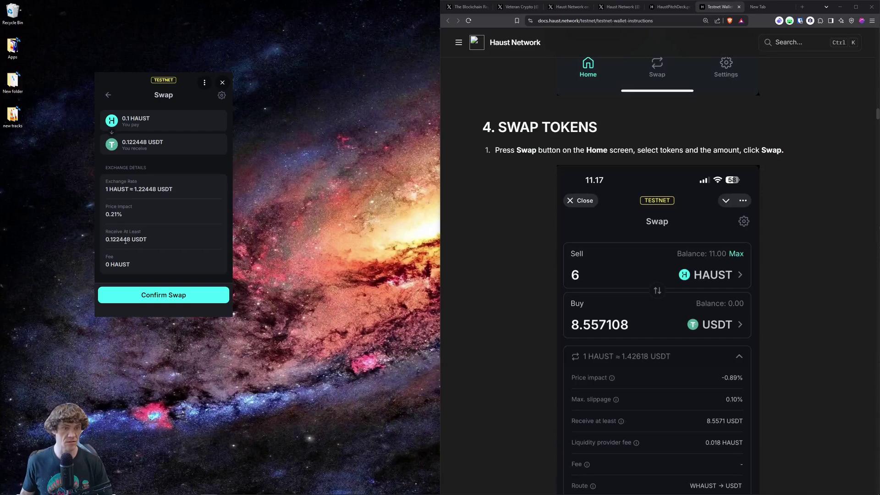
{"action": "left_click", "coordinate": [125, 298]}
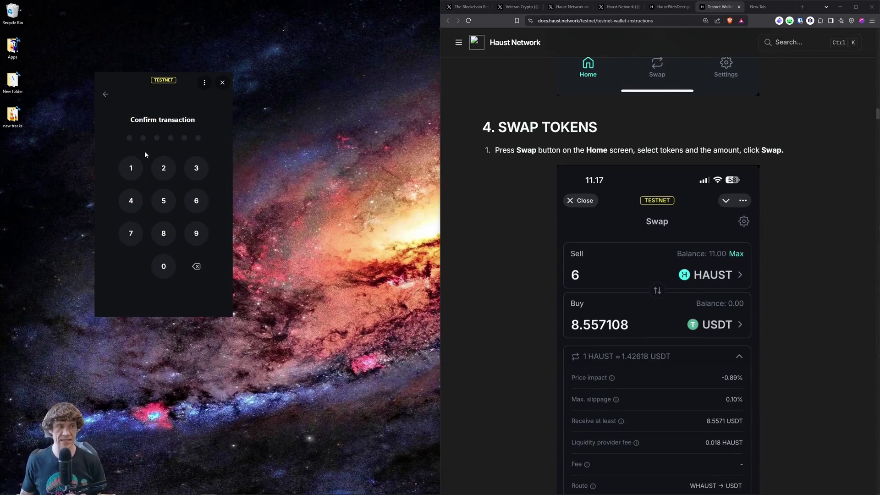
{"action": "left_click", "coordinate": [105, 95]}
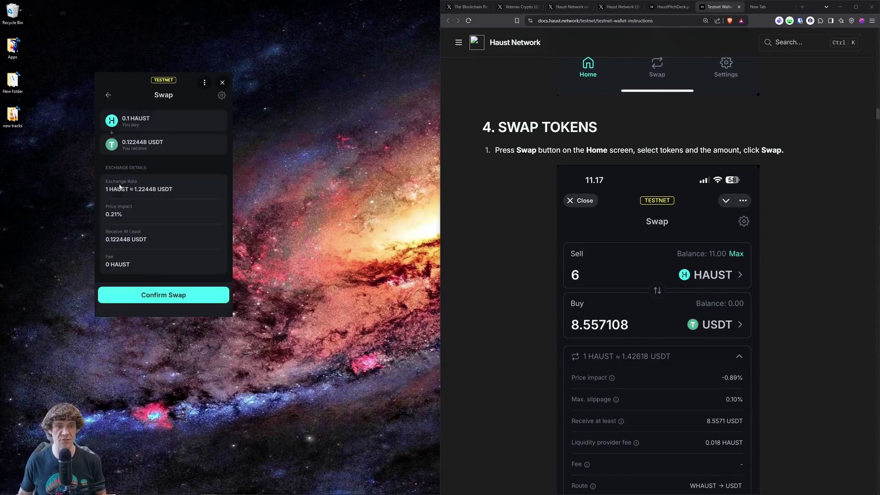
{"action": "left_click", "coordinate": [108, 94]}
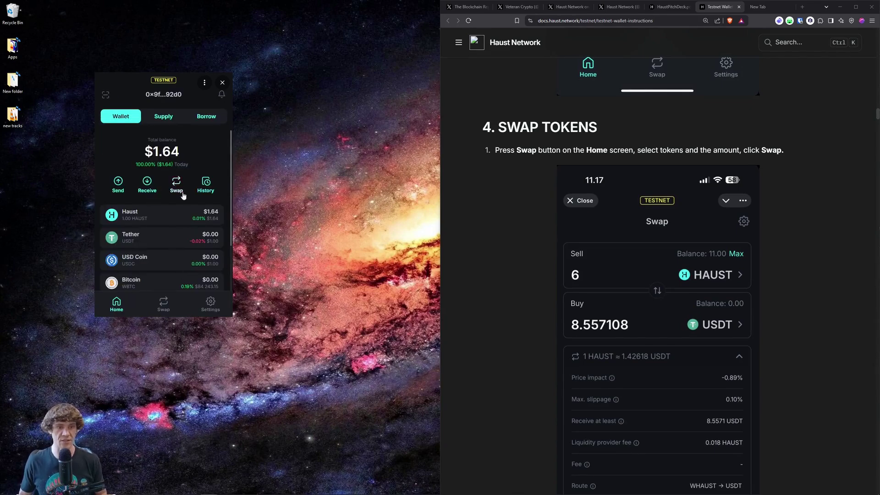
Open the wallet's Swap screen and dismiss the sell-token list without choosing a token.
{"action": "scroll", "coordinate": [521, 213], "scroll_direction": "down", "scroll_amount": 5}
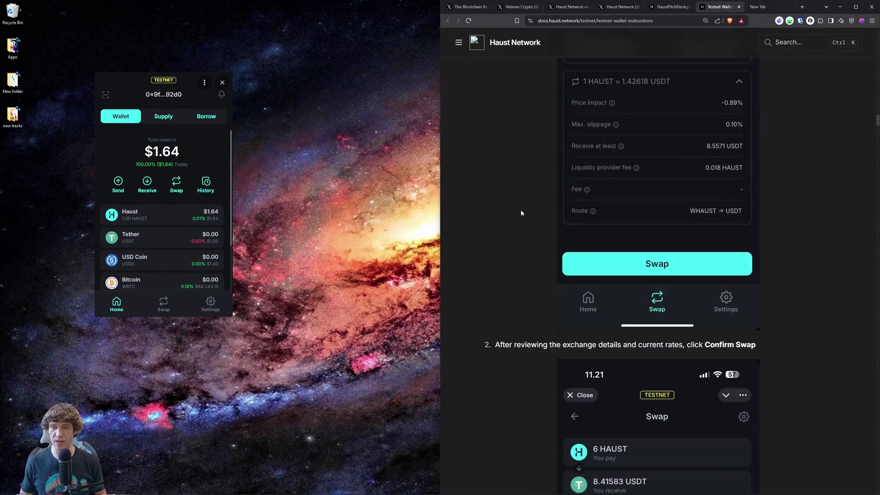
{"action": "scroll", "coordinate": [520, 210], "scroll_direction": "down", "scroll_amount": 1}
{"action": "left_click", "coordinate": [171, 190]}
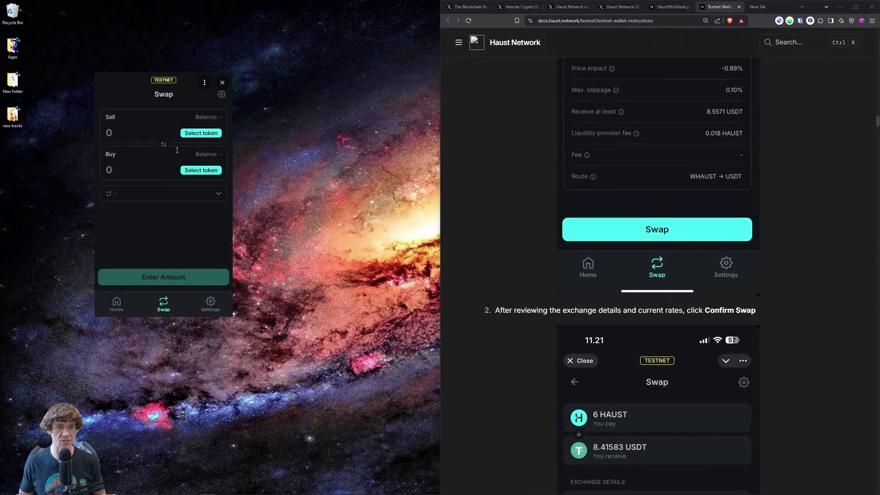
{"action": "left_click", "coordinate": [190, 133]}
{"action": "left_click", "coordinate": [200, 99]}
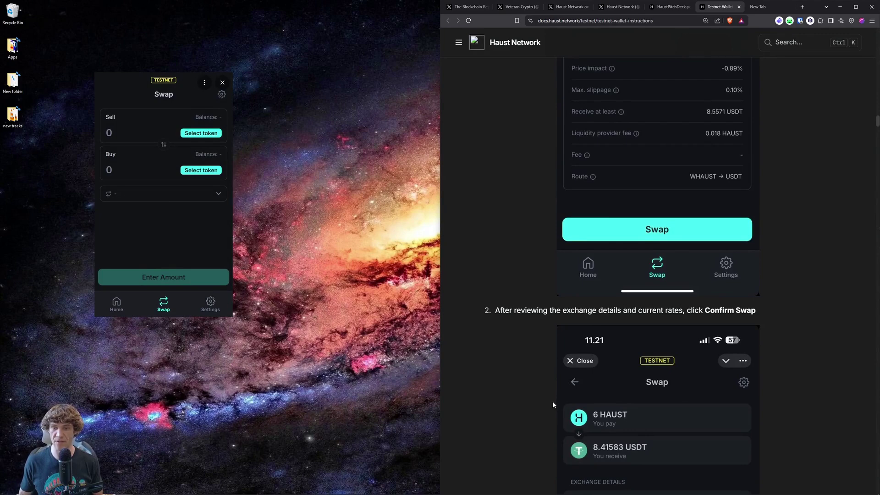
Scroll the docs down to step 8, Token Details.
{"action": "scroll", "coordinate": [552, 400], "scroll_direction": "down", "scroll_amount": 10}
{"action": "scroll", "coordinate": [500, 361], "scroll_direction": "down", "scroll_amount": 12}
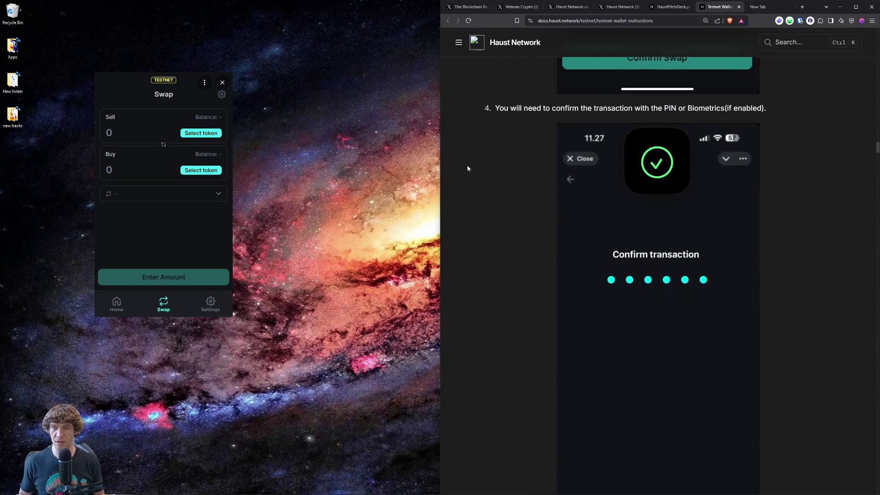
{"action": "scroll", "coordinate": [484, 178], "scroll_direction": "down", "scroll_amount": 9}
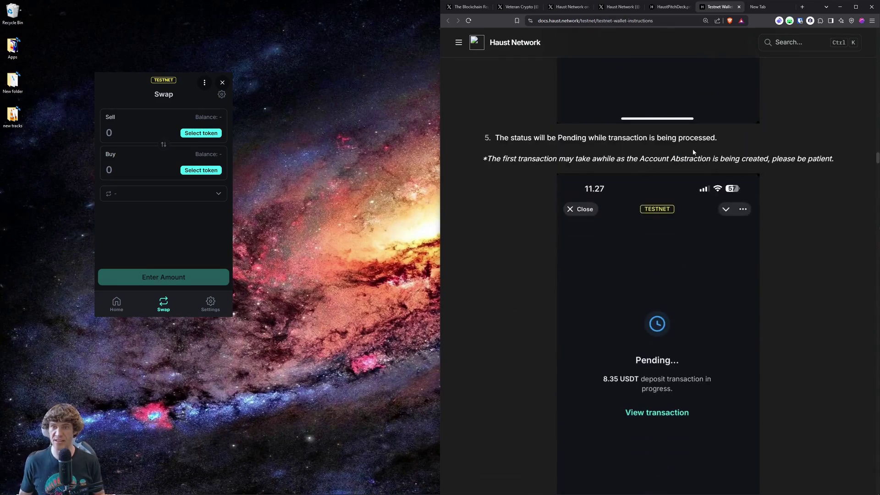
{"action": "scroll", "coordinate": [516, 243], "scroll_direction": "down", "scroll_amount": 10}
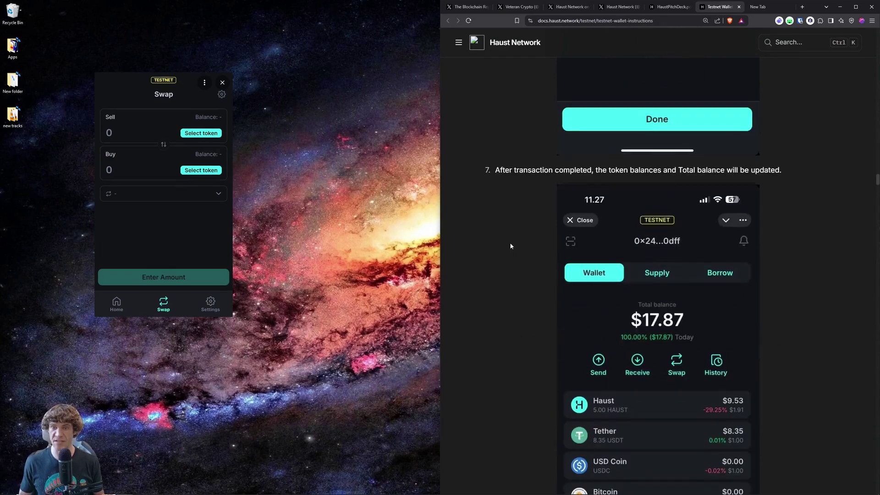
{"action": "scroll", "coordinate": [516, 239], "scroll_direction": "down", "scroll_amount": 8}
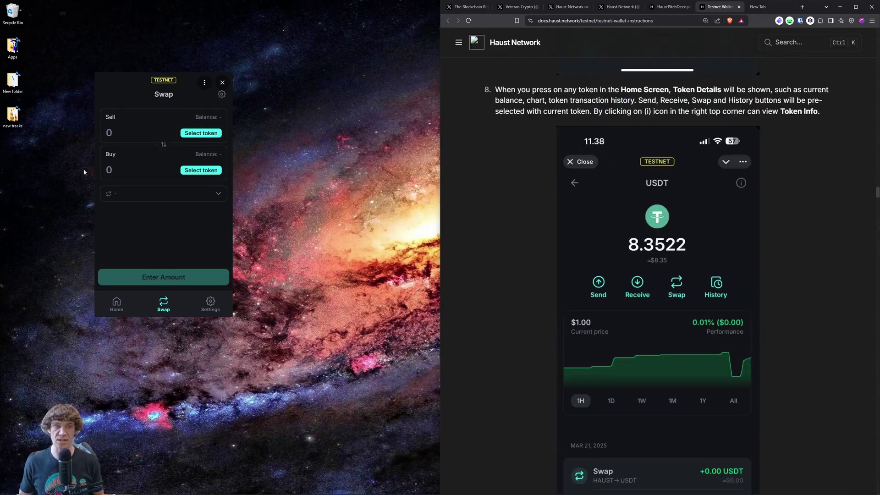
Close the mini app, scroll to section 5 Supply Tokens, and enlarge the $0.00 Supply screenshot.
{"action": "left_click", "coordinate": [222, 83]}
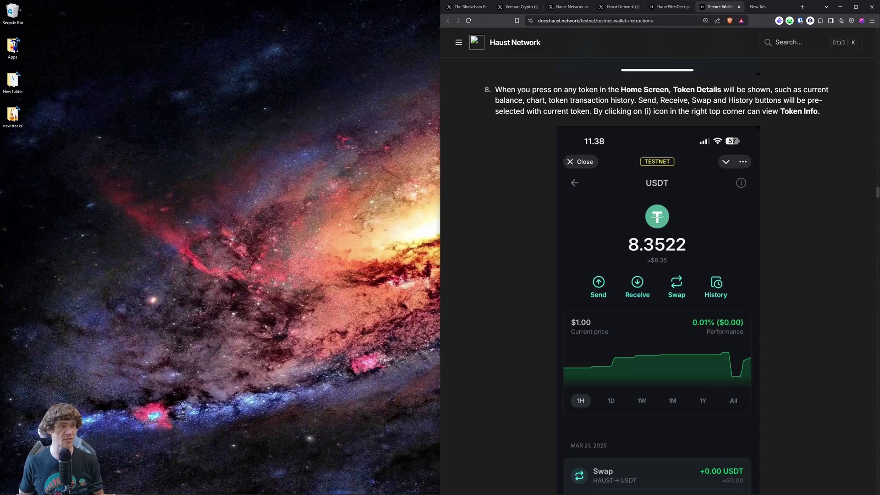
{"action": "left_click", "coordinate": [129, 198]}
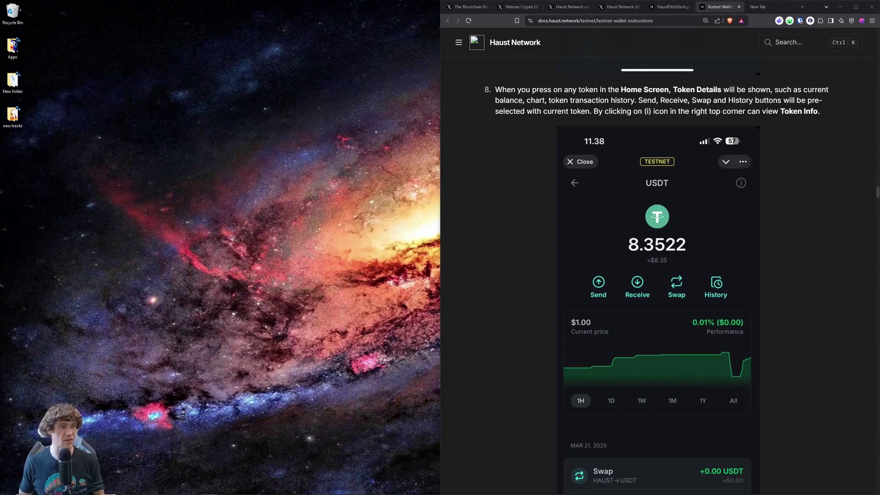
{"action": "scroll", "coordinate": [791, 183], "scroll_direction": "down", "scroll_amount": 5}
{"action": "left_click_drag", "start_coordinate": [811, 7], "coordinate": [761, 1]}
{"action": "scroll", "coordinate": [631, 202], "scroll_direction": "down", "scroll_amount": 6}
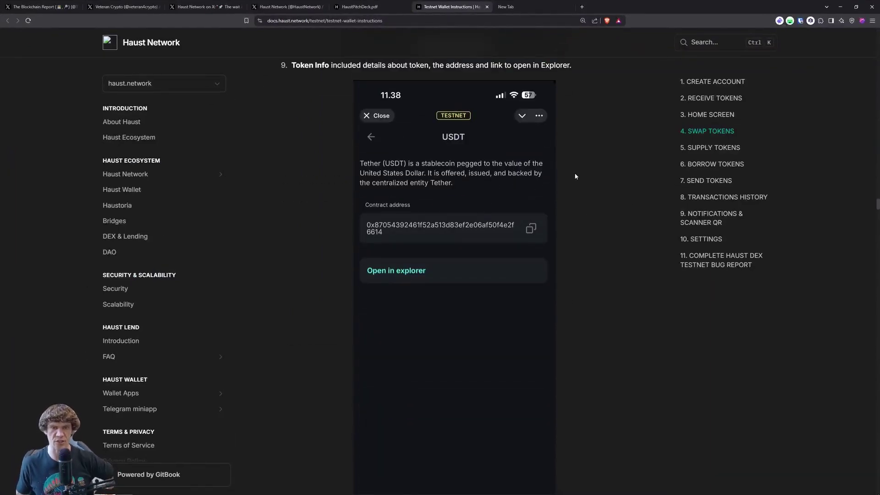
{"action": "scroll", "coordinate": [578, 161], "scroll_direction": "up", "scroll_amount": 3}
{"action": "scroll", "coordinate": [579, 162], "scroll_direction": "up", "scroll_amount": 7}
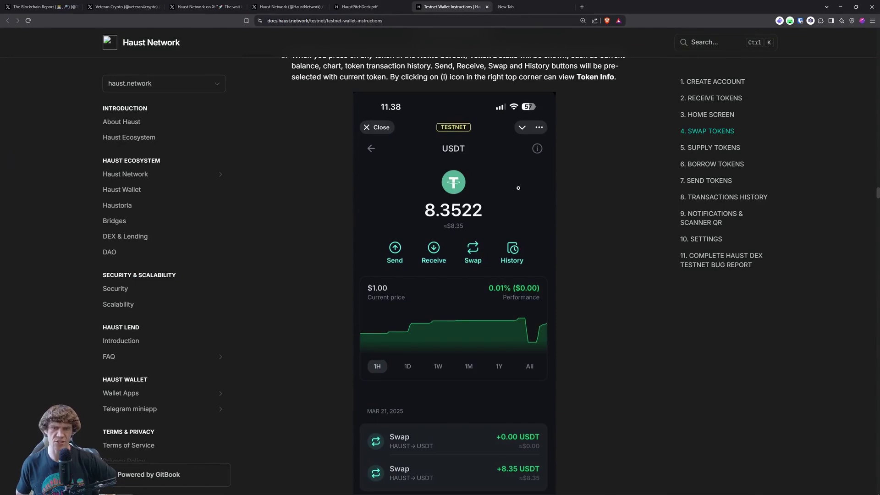
{"action": "scroll", "coordinate": [519, 188], "scroll_direction": "down", "scroll_amount": 12}
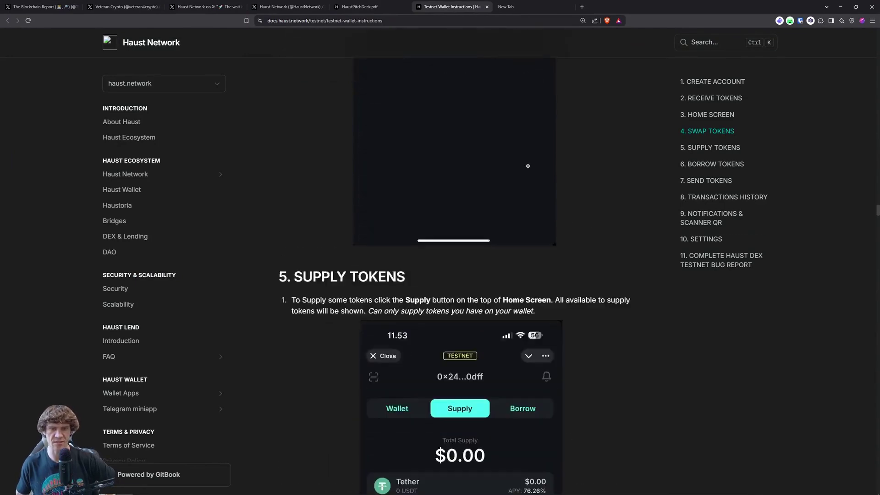
{"action": "scroll", "coordinate": [528, 165], "scroll_direction": "down", "scroll_amount": 6}
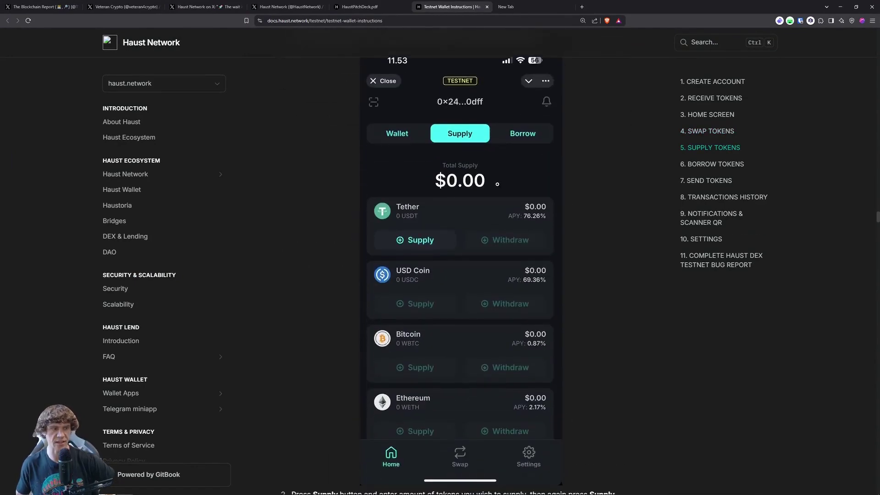
{"action": "left_click", "coordinate": [473, 145]}
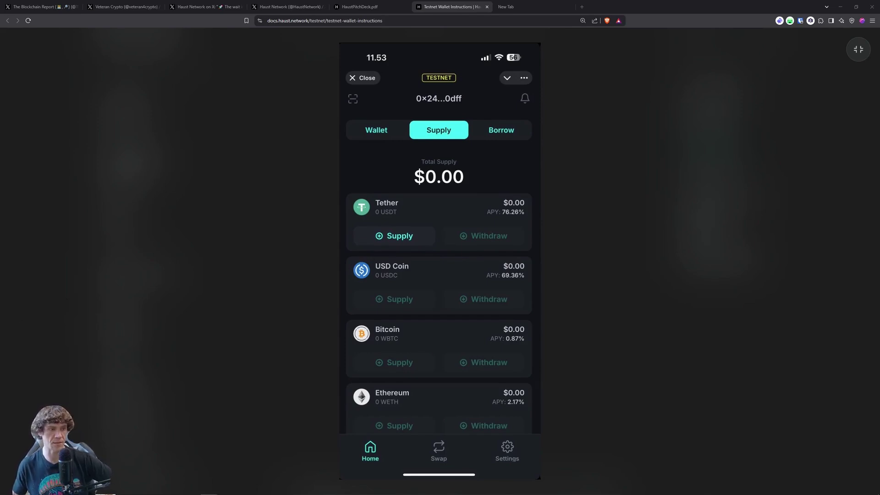
Close the screenshot and scroll through Confirm Swap and Exchange completed to step 7's $17.87 total, 8.35 USDT.
{"action": "left_click", "coordinate": [331, 241]}
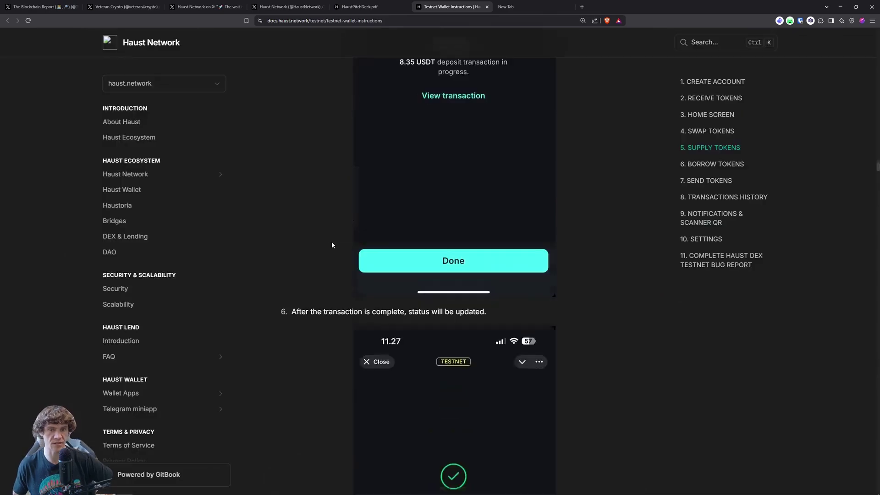
{"action": "scroll", "coordinate": [329, 243], "scroll_direction": "up", "scroll_amount": 15}
{"action": "scroll", "coordinate": [326, 252], "scroll_direction": "up", "scroll_amount": 10}
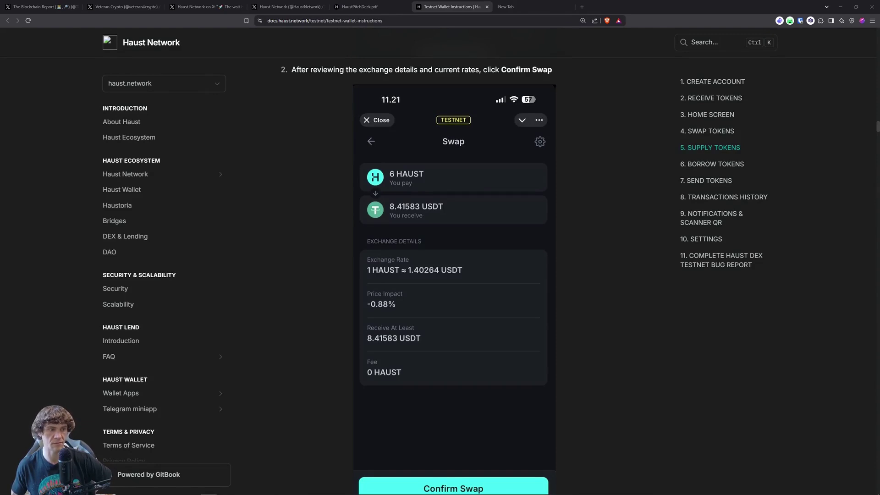
{"action": "scroll", "coordinate": [422, 141], "scroll_direction": "down", "scroll_amount": 5}
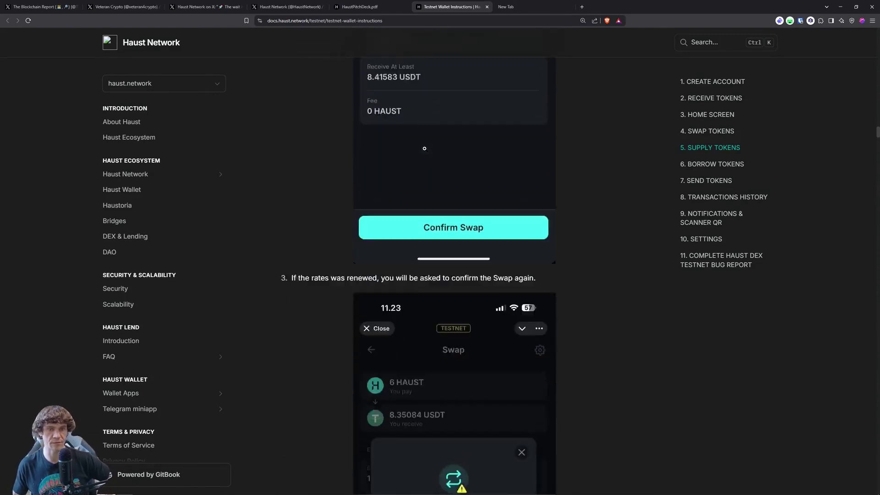
{"action": "scroll", "coordinate": [425, 149], "scroll_direction": "down", "scroll_amount": 6}
{"action": "scroll", "coordinate": [347, 133], "scroll_direction": "up", "scroll_amount": 3}
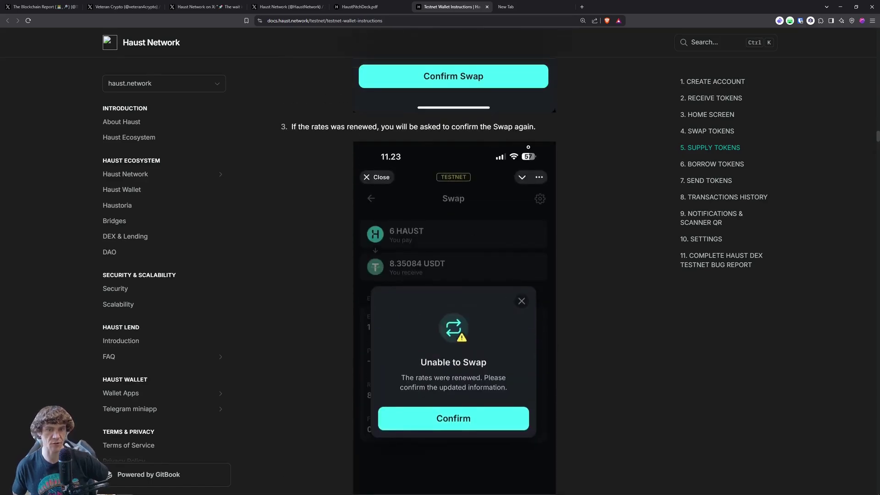
{"action": "scroll", "coordinate": [472, 321], "scroll_direction": "down", "scroll_amount": 10}
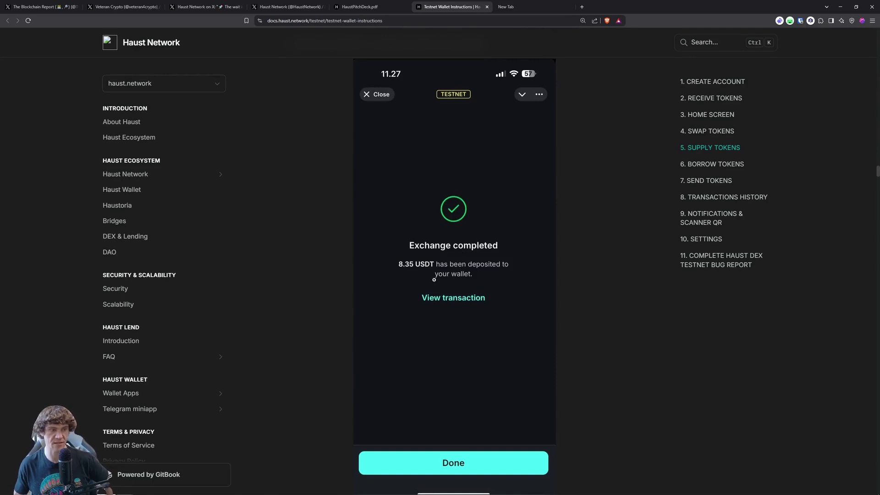
{"action": "scroll", "coordinate": [224, 301], "scroll_direction": "down", "scroll_amount": 6}
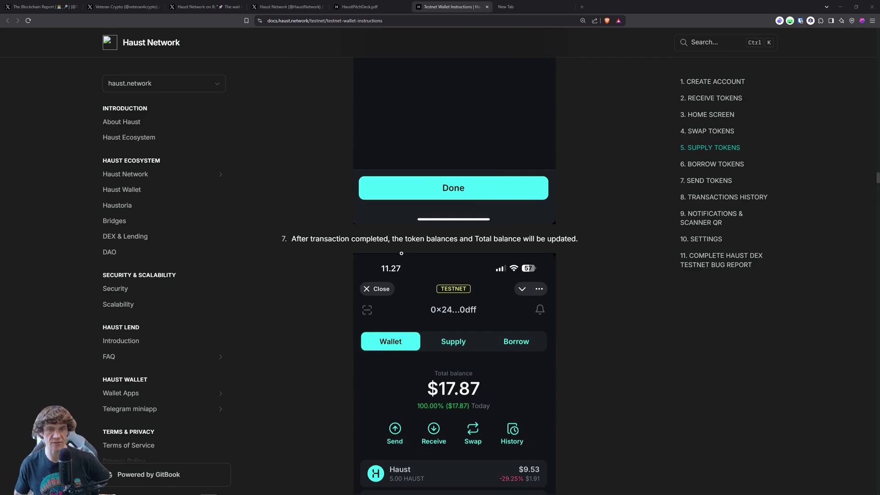
{"action": "scroll", "coordinate": [443, 282], "scroll_direction": "down", "scroll_amount": 3}
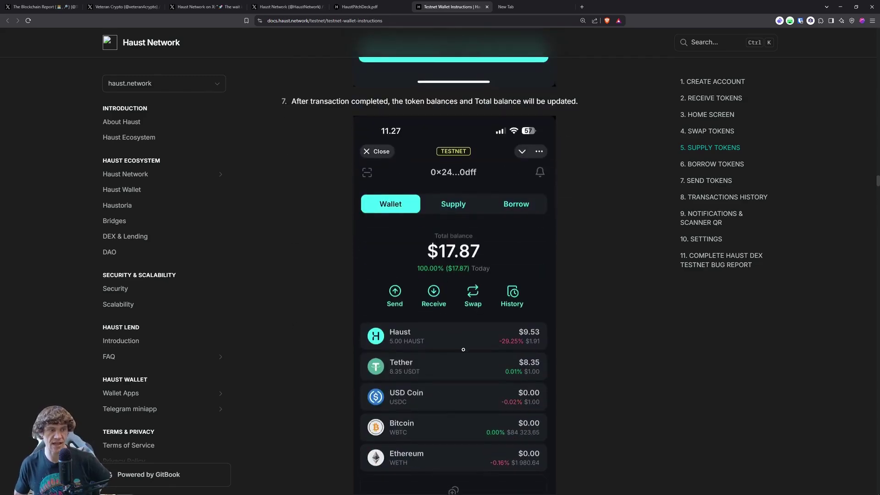
Scroll past steps 8 and 9 to the 5. SUPPLY TOKENS heading explaining only held tokens can be supplied.
{"action": "scroll", "coordinate": [443, 361], "scroll_direction": "down", "scroll_amount": 5}
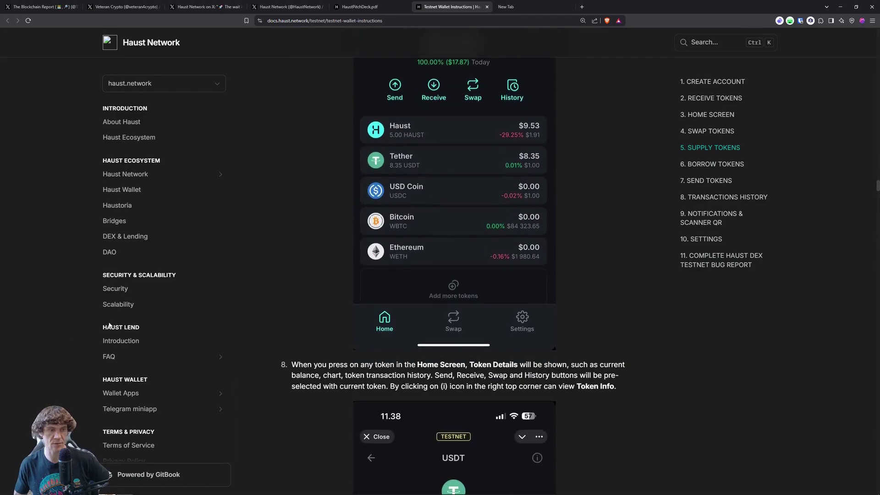
{"action": "scroll", "coordinate": [454, 275], "scroll_direction": "down", "scroll_amount": 5}
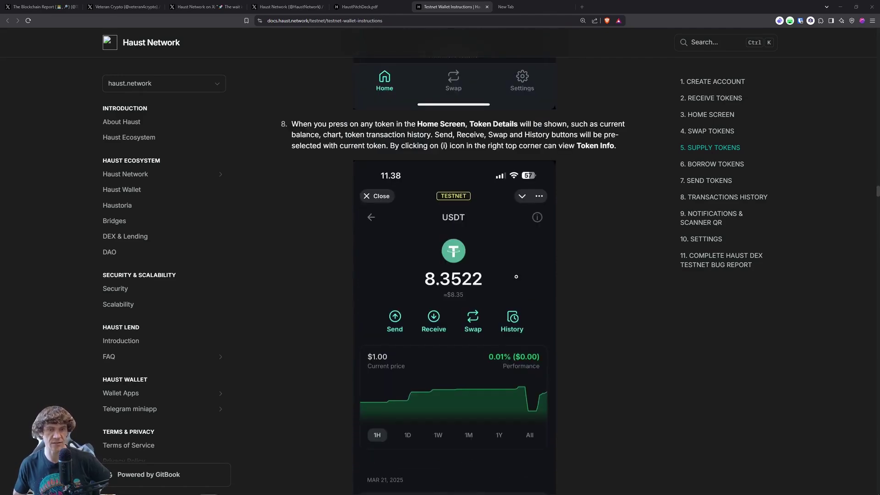
{"action": "scroll", "coordinate": [301, 250], "scroll_direction": "up", "scroll_amount": 7}
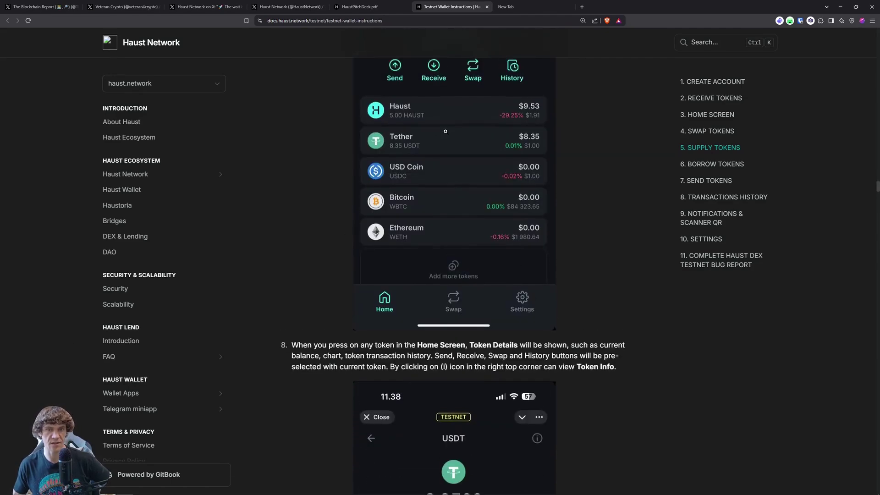
{"action": "scroll", "coordinate": [421, 280], "scroll_direction": "down", "scroll_amount": 7}
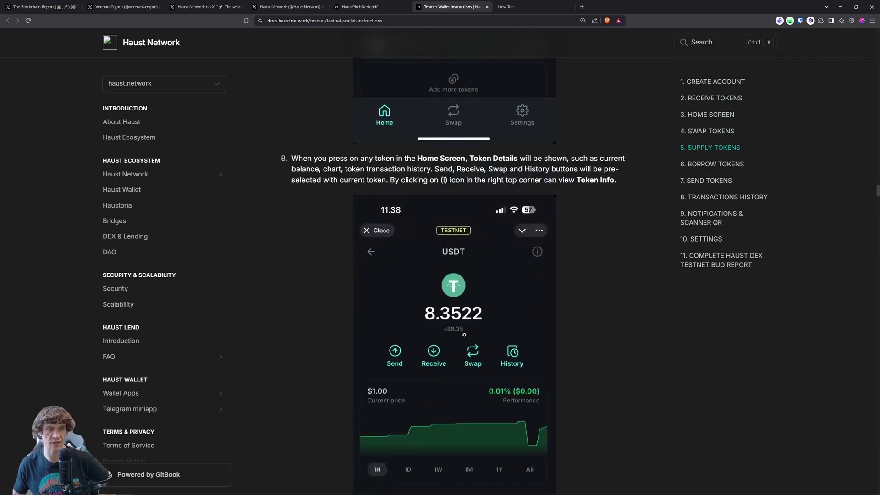
{"action": "scroll", "coordinate": [464, 335], "scroll_direction": "down", "scroll_amount": 6}
{"action": "scroll", "coordinate": [371, 205], "scroll_direction": "down", "scroll_amount": 6}
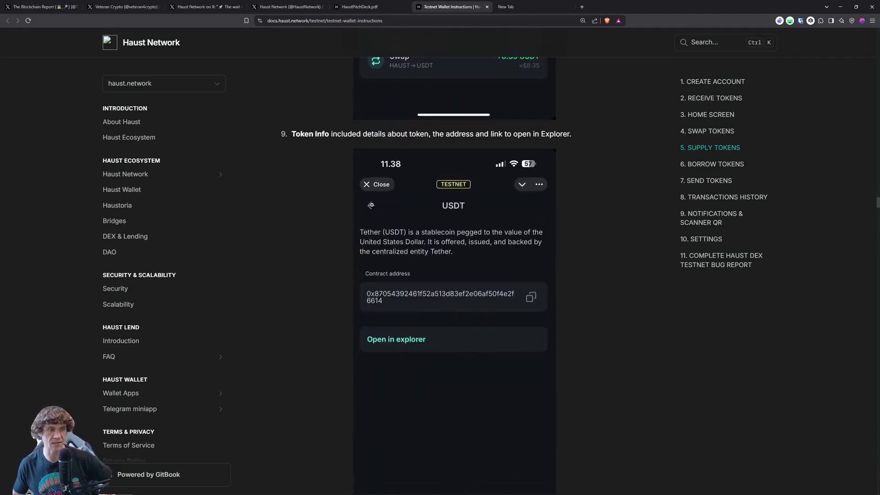
{"action": "scroll", "coordinate": [372, 205], "scroll_direction": "down", "scroll_amount": 4}
{"action": "scroll", "coordinate": [381, 206], "scroll_direction": "up", "scroll_amount": 4}
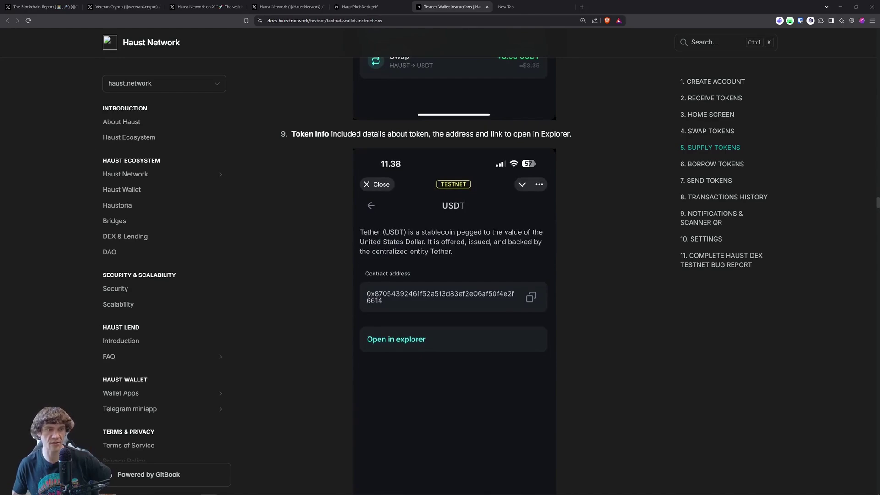
{"action": "scroll", "coordinate": [350, 296], "scroll_direction": "down", "scroll_amount": 5}
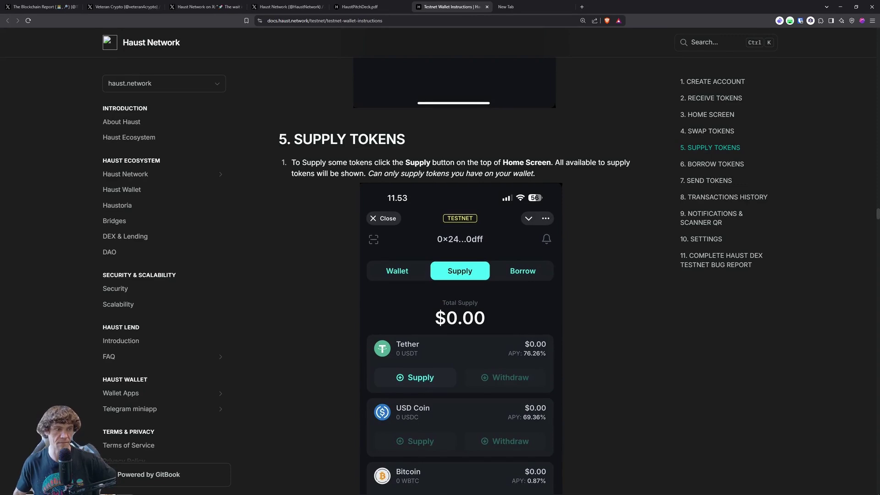
Scroll the supply steps down to 6. BORROW TOKENS, showing $0.00 total borrow and a 4.45 USDT limit.
{"action": "scroll", "coordinate": [409, 325], "scroll_direction": "down", "scroll_amount": 5}
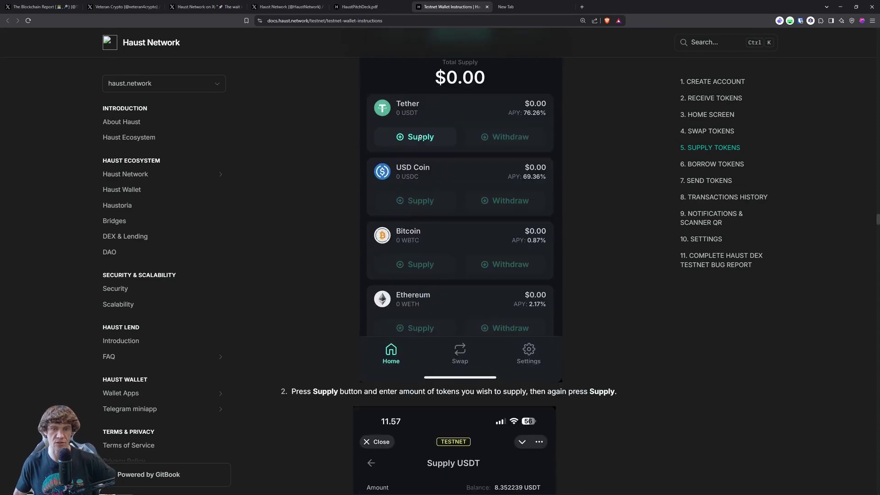
{"action": "scroll", "coordinate": [315, 194], "scroll_direction": "down", "scroll_amount": 7}
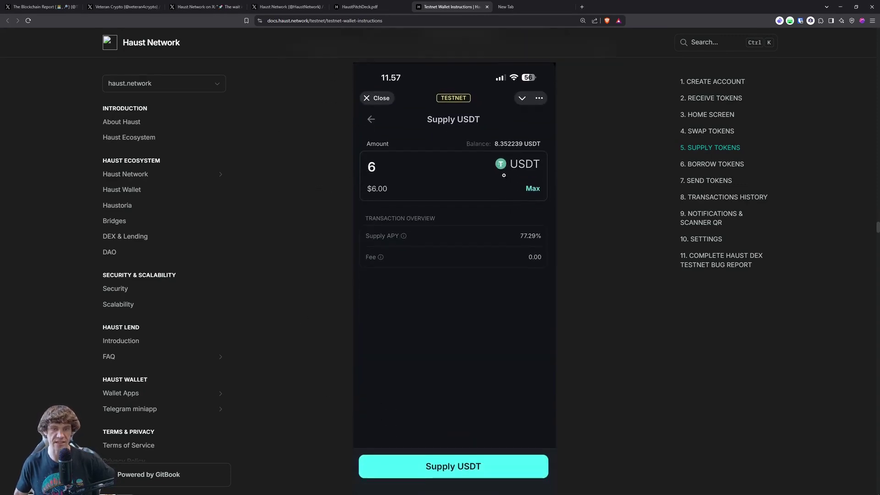
{"action": "scroll", "coordinate": [435, 94], "scroll_direction": "up", "scroll_amount": 1}
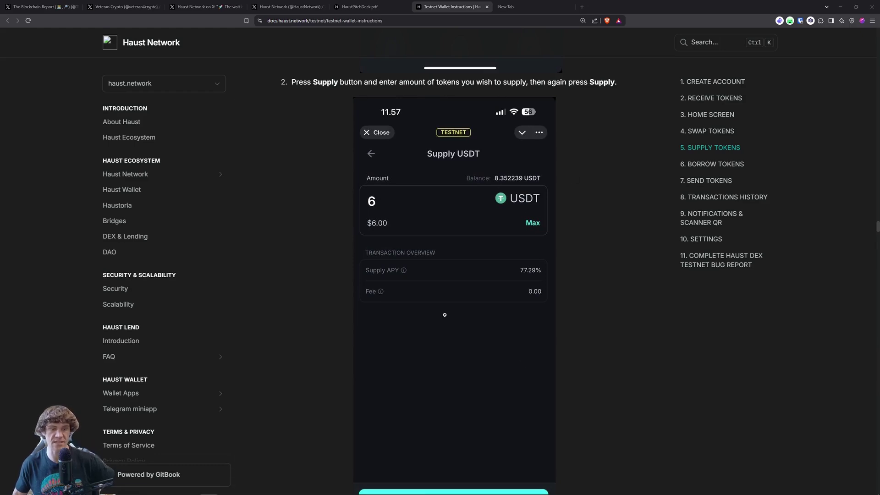
{"action": "scroll", "coordinate": [445, 315], "scroll_direction": "down", "scroll_amount": 2}
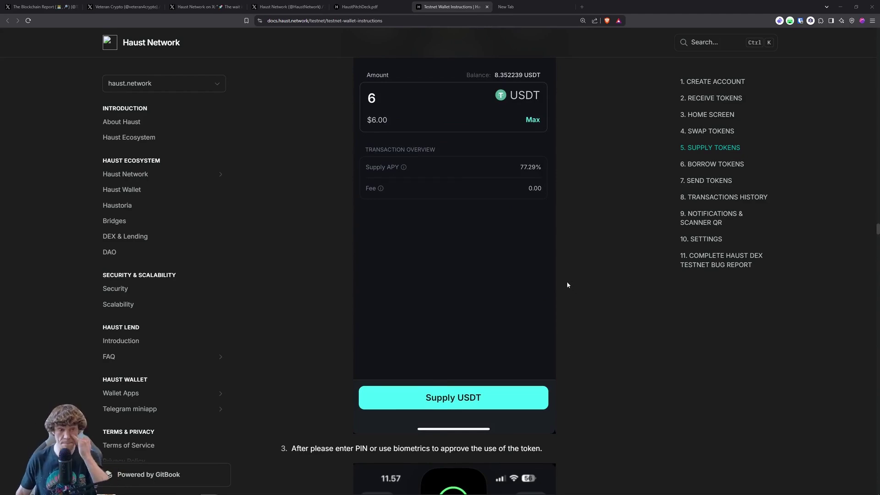
{"action": "scroll", "coordinate": [571, 259], "scroll_direction": "down", "scroll_amount": 20}
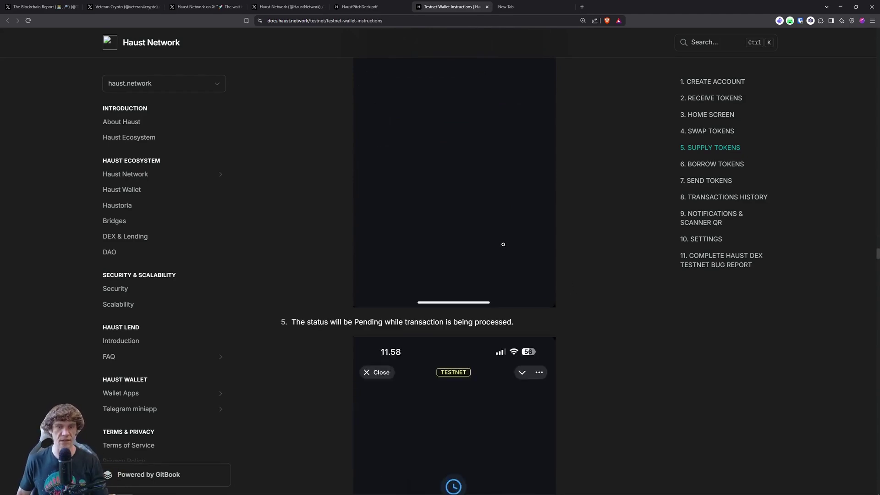
{"action": "scroll", "coordinate": [570, 261], "scroll_direction": "down", "scroll_amount": 3}
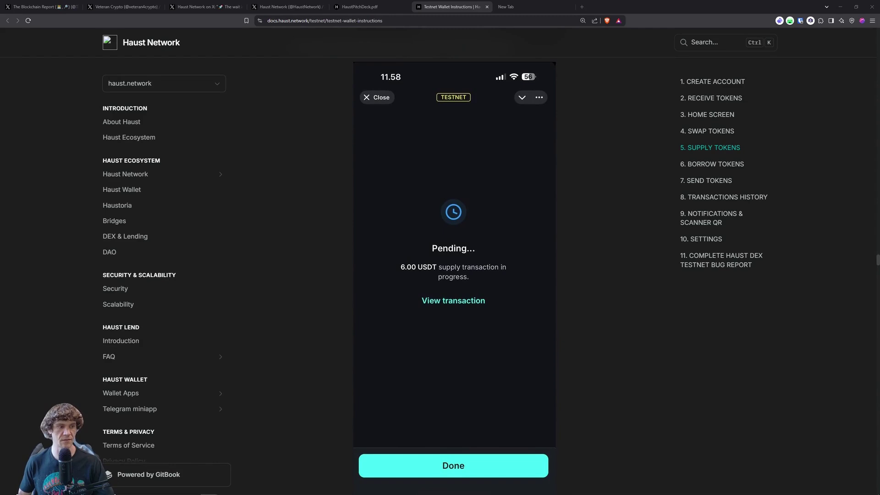
{"action": "scroll", "coordinate": [617, 344], "scroll_direction": "down", "scroll_amount": 2}
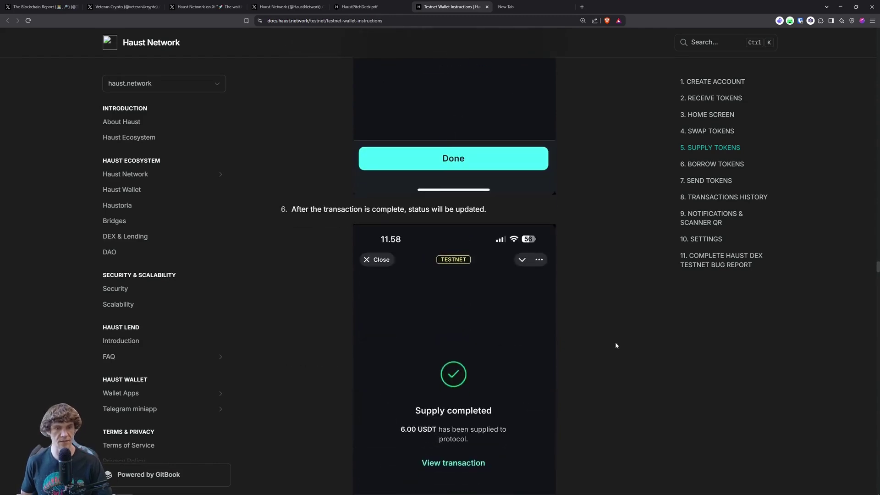
{"action": "scroll", "coordinate": [615, 345], "scroll_direction": "down", "scroll_amount": 4}
{"action": "scroll", "coordinate": [558, 248], "scroll_direction": "down", "scroll_amount": 3}
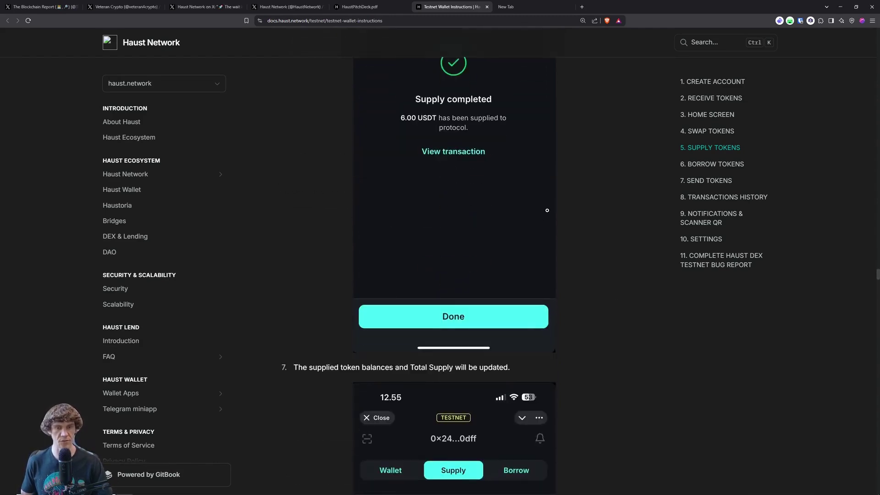
{"action": "scroll", "coordinate": [553, 196], "scroll_direction": "up", "scroll_amount": 3}
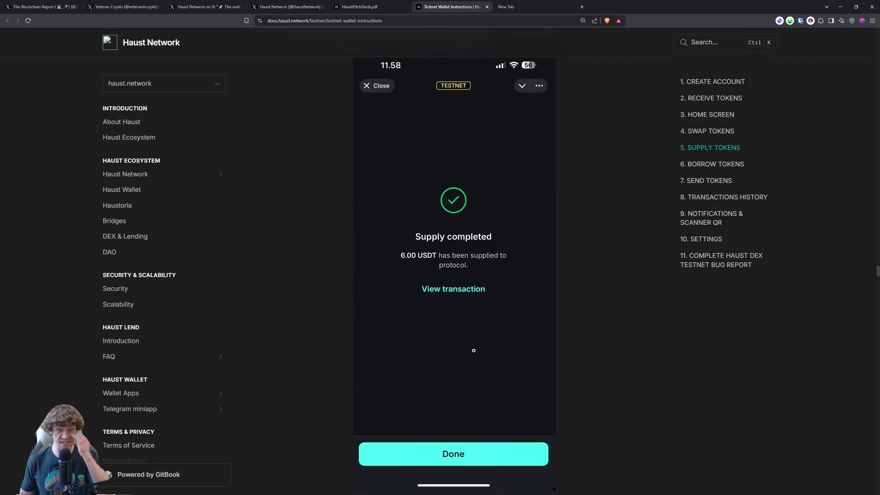
{"action": "scroll", "coordinate": [473, 350], "scroll_direction": "down", "scroll_amount": 1}
{"action": "scroll", "coordinate": [469, 244], "scroll_direction": "down", "scroll_amount": 9}
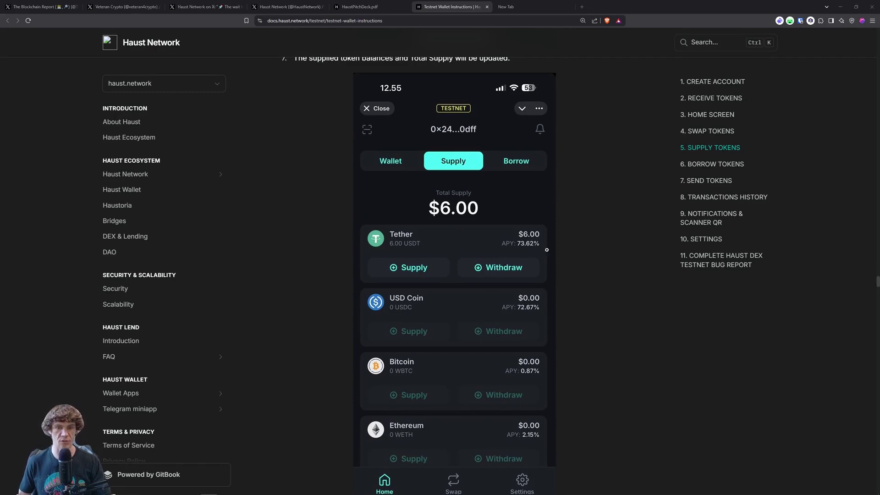
{"action": "scroll", "coordinate": [547, 250], "scroll_direction": "down", "scroll_amount": 10}
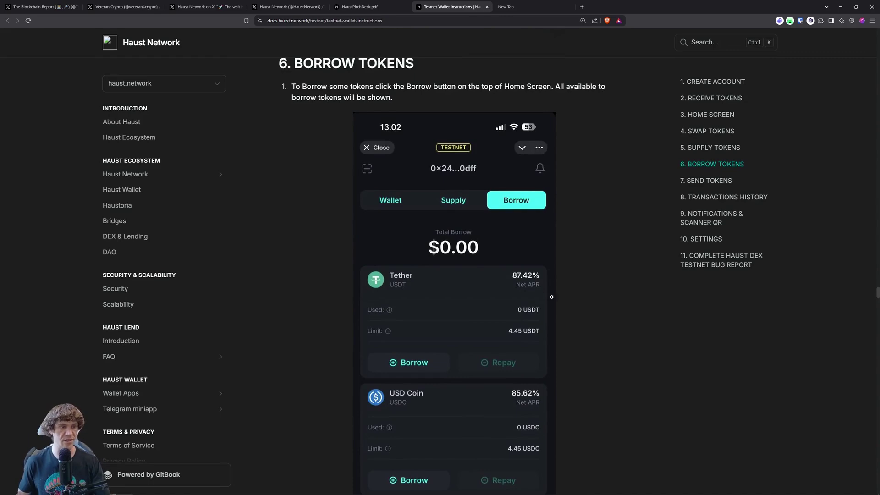
Enlarge and close the Borrow screenshot, then read on through the Borrow WETH and Pending steps.
{"action": "left_click", "coordinate": [552, 291]}
{"action": "left_click", "coordinate": [582, 276]}
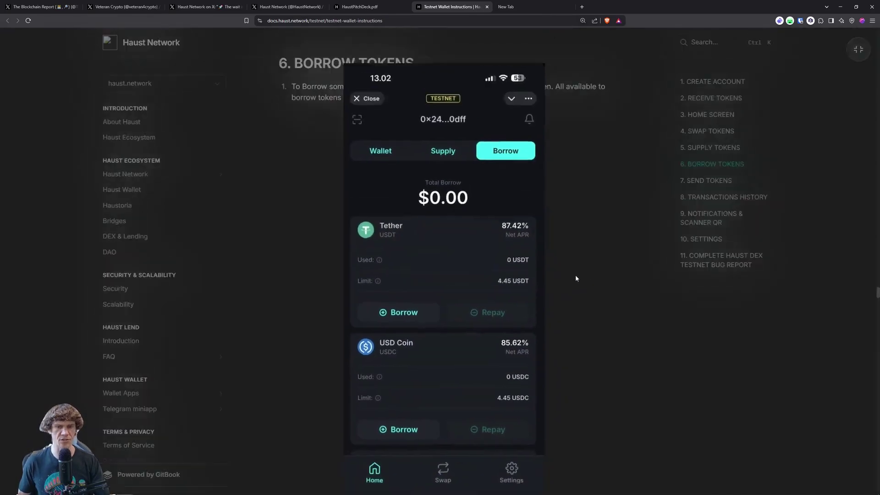
{"action": "scroll", "coordinate": [577, 276], "scroll_direction": "down", "scroll_amount": 4}
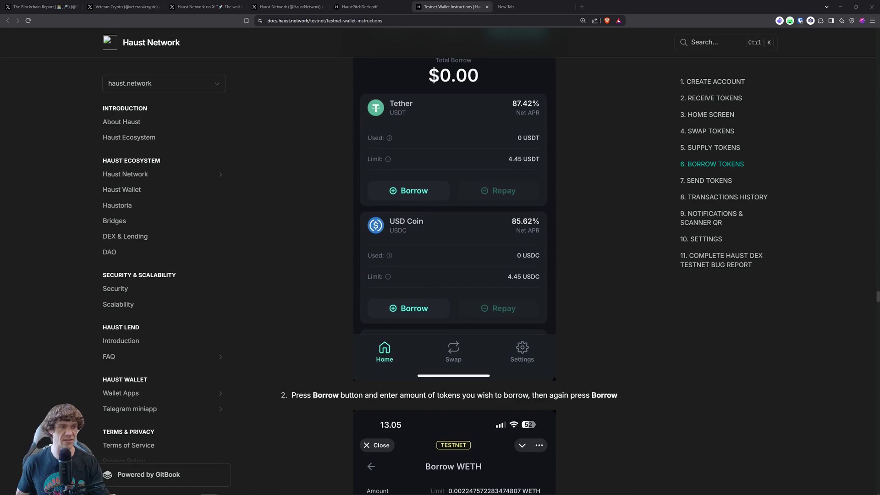
{"action": "scroll", "coordinate": [511, 347], "scroll_direction": "down", "scroll_amount": 3}
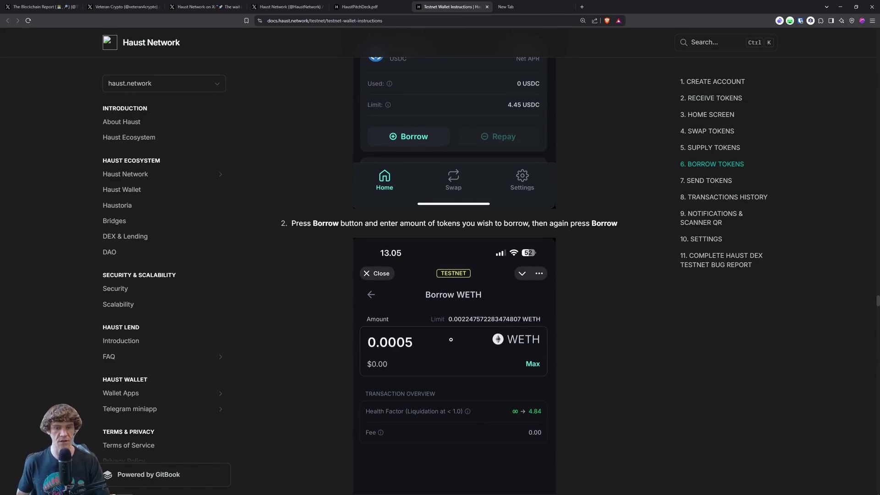
{"action": "scroll", "coordinate": [526, 231], "scroll_direction": "down", "scroll_amount": 2}
Scroll past Borrow completed ($0.99 total borrow, $11.98 balance) to the 7. SEND TOKENS heading.
{"action": "scroll", "coordinate": [526, 231], "scroll_direction": "up", "scroll_amount": 5}
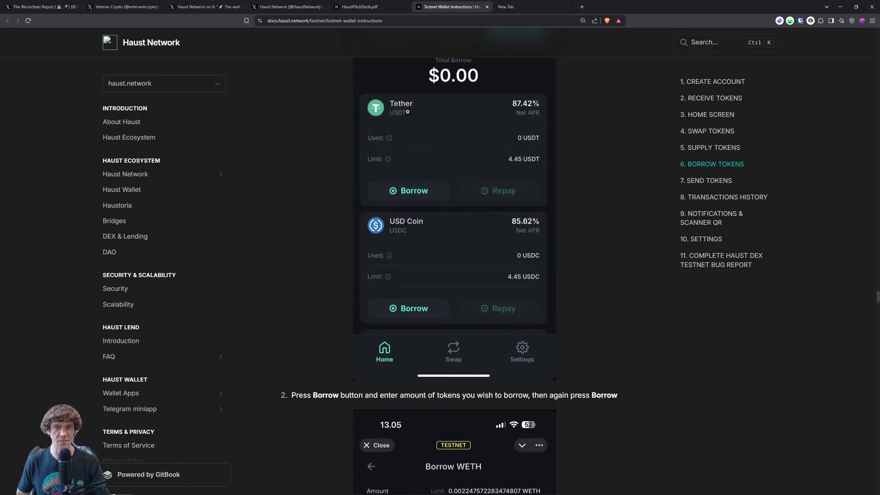
{"action": "scroll", "coordinate": [537, 265], "scroll_direction": "down", "scroll_amount": 6}
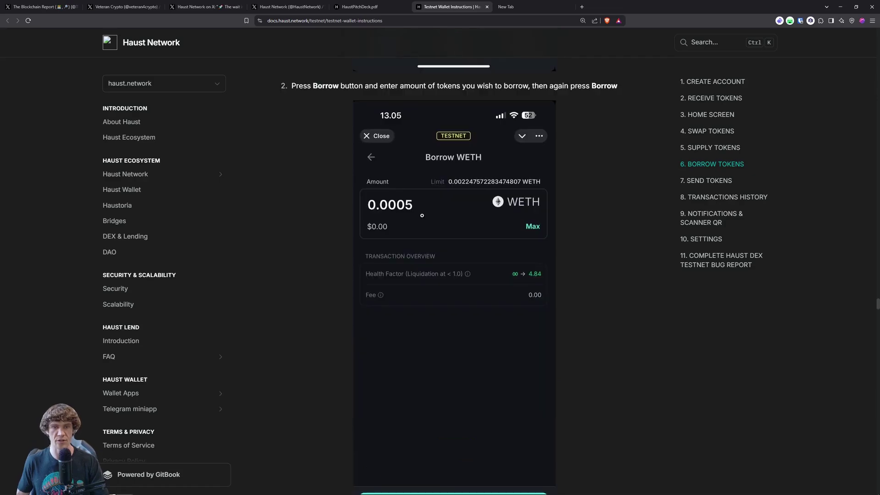
{"action": "scroll", "coordinate": [422, 216], "scroll_direction": "down", "scroll_amount": 14}
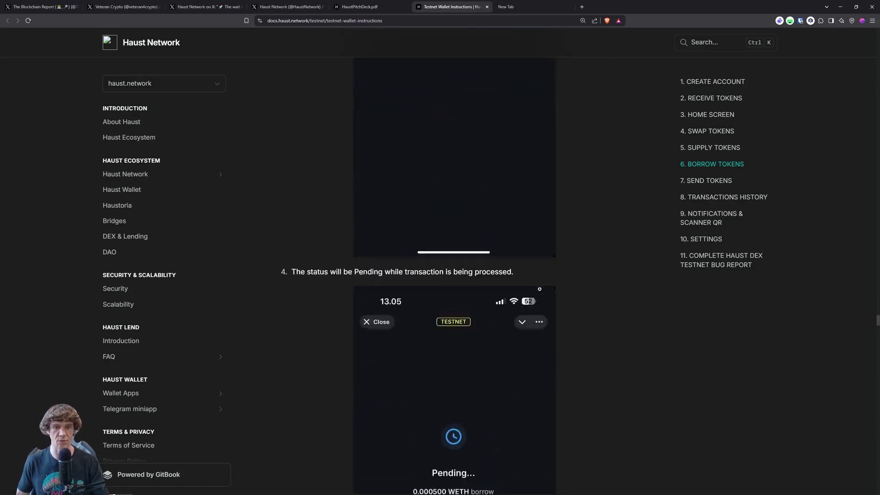
{"action": "scroll", "coordinate": [590, 304], "scroll_direction": "down", "scroll_amount": 18}
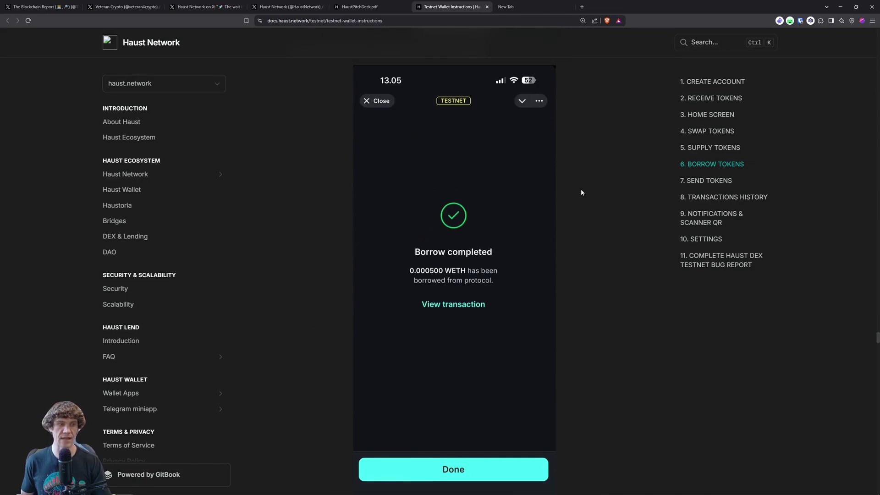
{"action": "scroll", "coordinate": [587, 190], "scroll_direction": "down", "scroll_amount": 10}
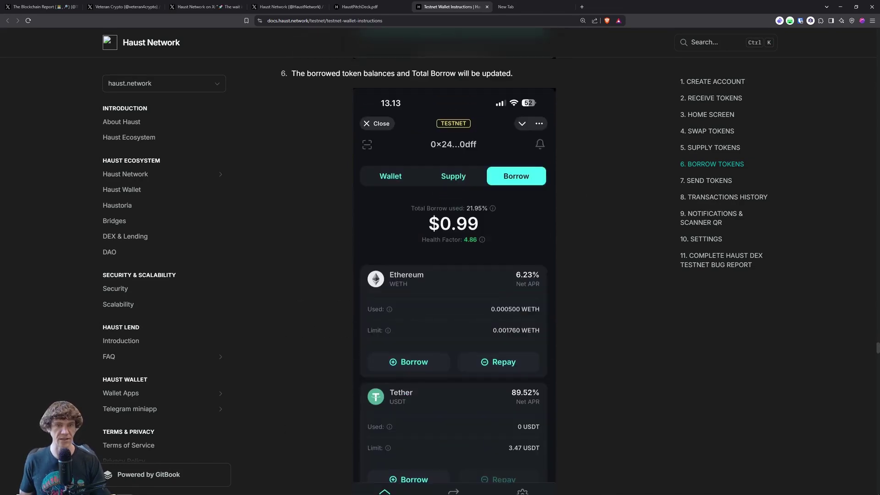
{"action": "scroll", "coordinate": [588, 191], "scroll_direction": "up", "scroll_amount": 1}
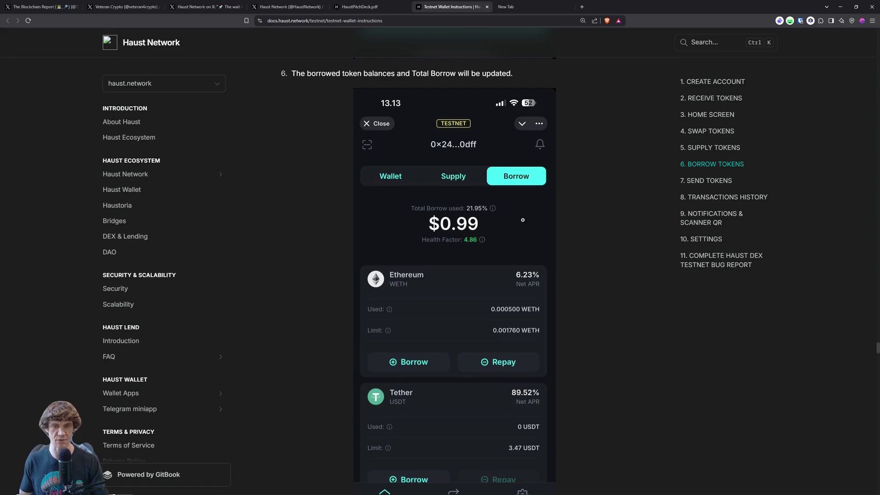
{"action": "scroll", "coordinate": [580, 195], "scroll_direction": "down", "scroll_amount": 4}
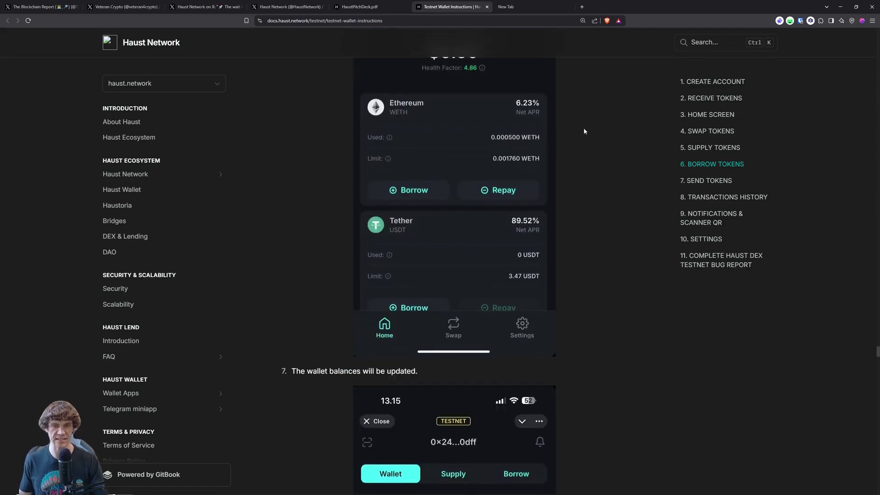
{"action": "scroll", "coordinate": [578, 129], "scroll_direction": "down", "scroll_amount": 6}
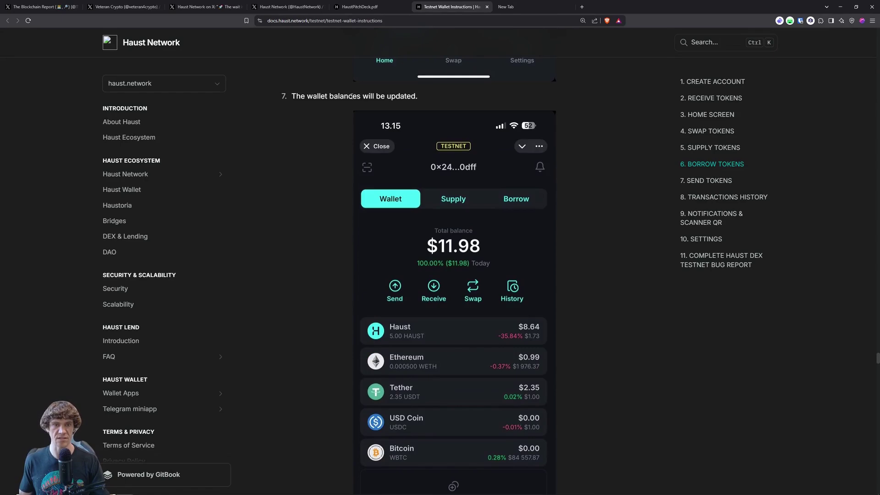
{"action": "scroll", "coordinate": [577, 106], "scroll_direction": "down", "scroll_amount": 9}
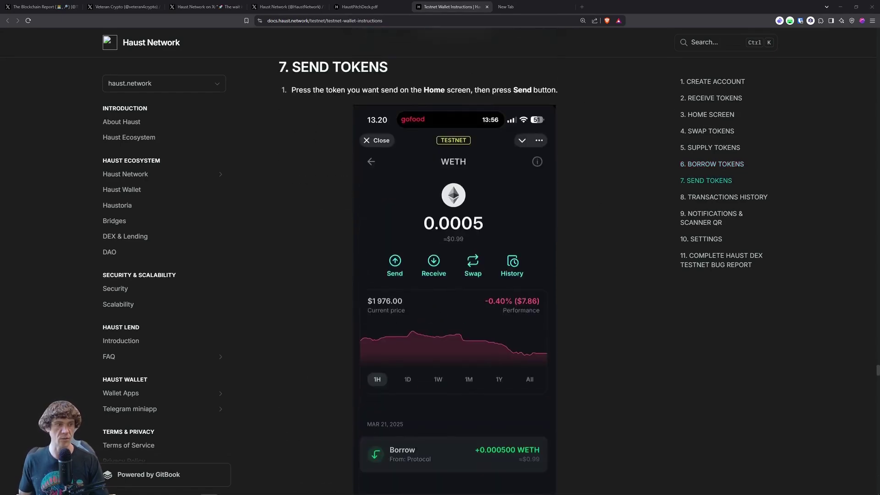
Read down through the Send WETH screenshots of the docs page.
{"action": "left_click", "coordinate": [591, 198]}
{"action": "scroll", "coordinate": [591, 198], "scroll_direction": "down", "scroll_amount": 2}
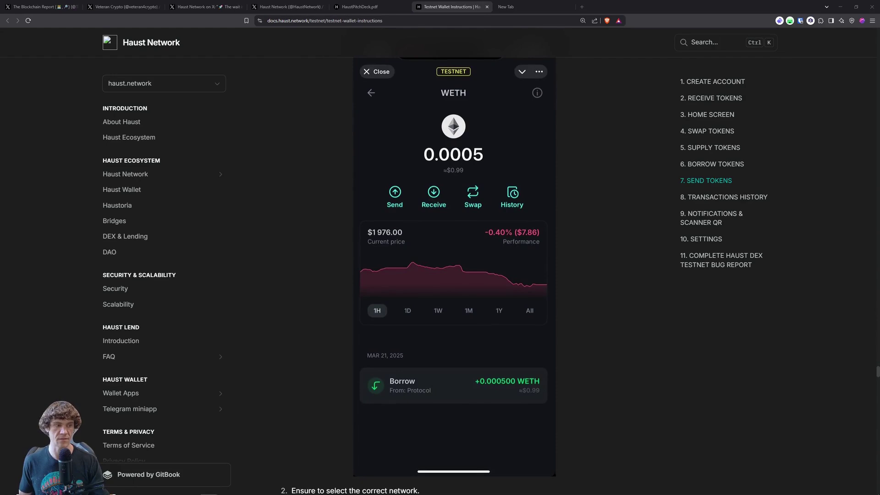
{"action": "scroll", "coordinate": [454, 275], "scroll_direction": "down", "scroll_amount": 15}
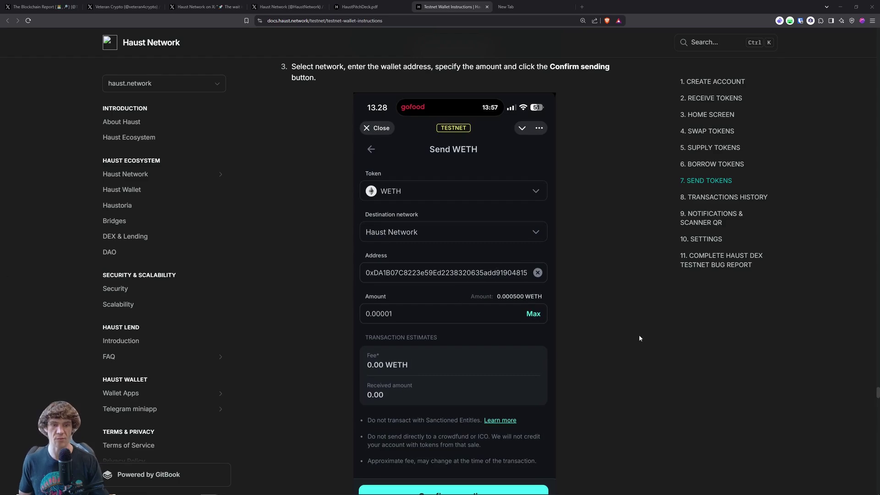
{"action": "scroll", "coordinate": [640, 338], "scroll_direction": "down", "scroll_amount": 4}
Briefly open a new browser tab and an extension panel, then return to the wallet instructions.
{"action": "key", "text": "ctrl+t"}
{"action": "left_click", "coordinate": [780, 21]}
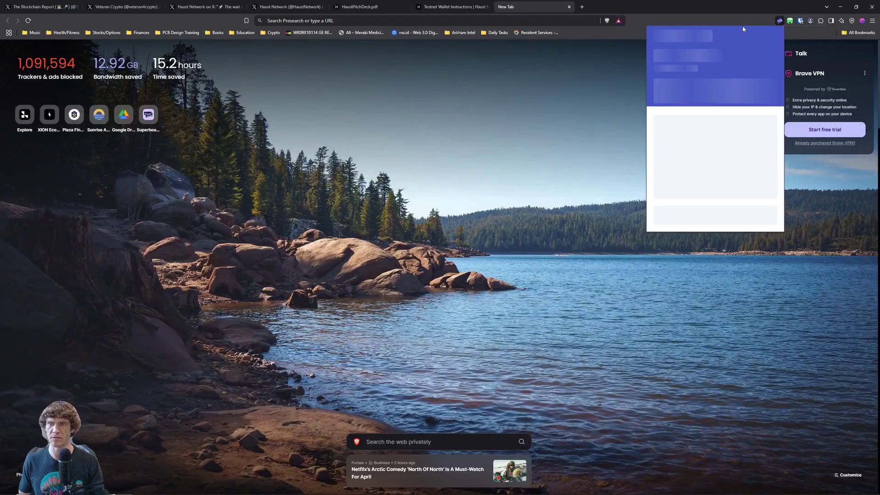
{"action": "key", "text": "ctrl+shift+Tab"}
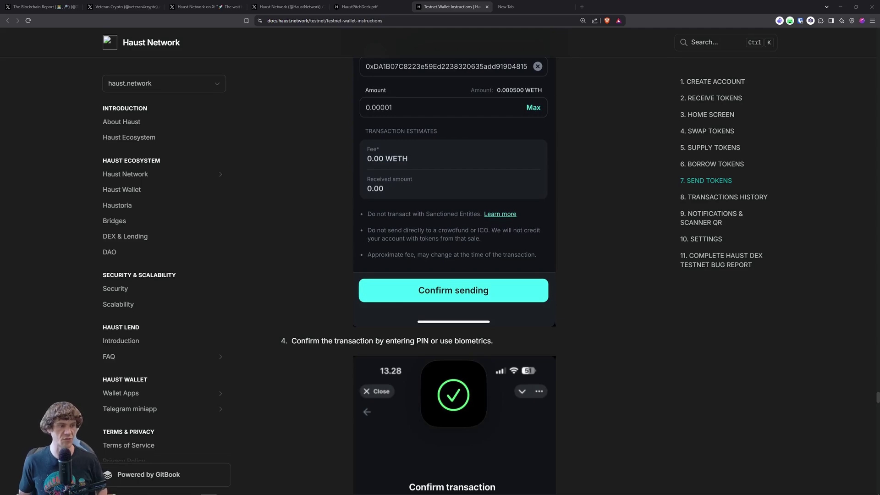
Scroll past the completed 0.000010 WETH send to the 8. TRANSACTIONS HISTORY section.
{"action": "scroll", "coordinate": [618, 172], "scroll_direction": "up", "scroll_amount": 3}
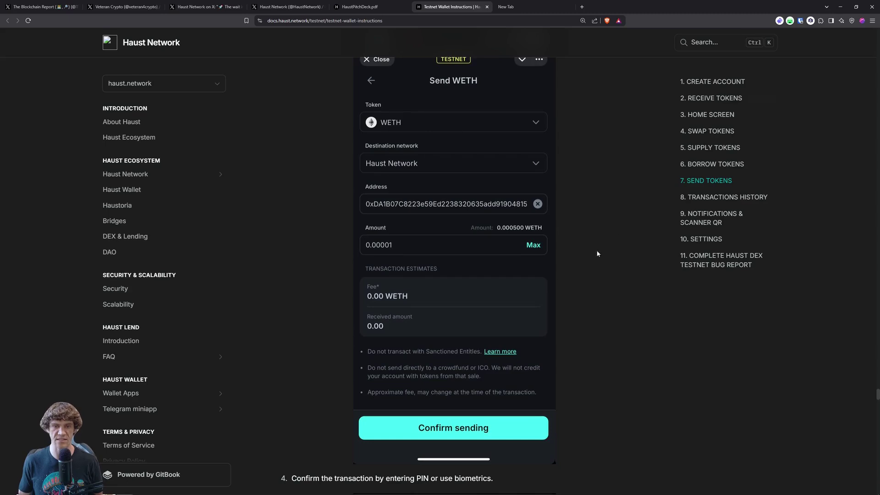
{"action": "scroll", "coordinate": [597, 257], "scroll_direction": "down", "scroll_amount": 15}
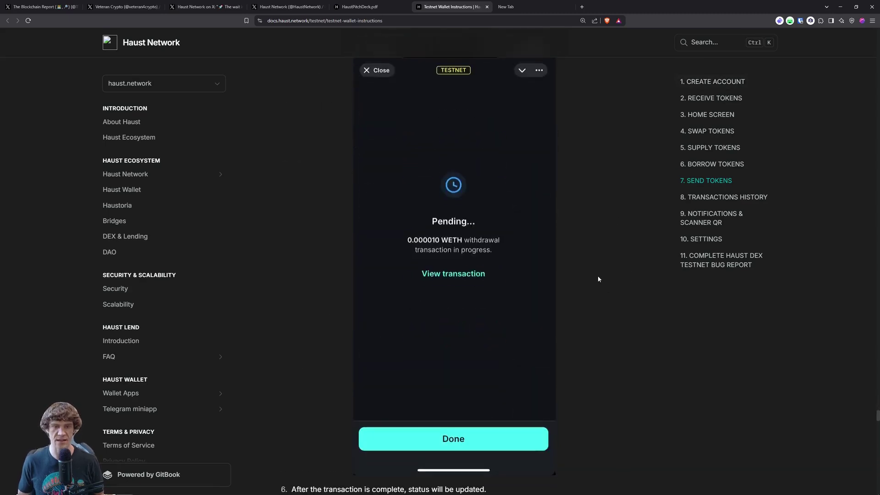
{"action": "scroll", "coordinate": [598, 278], "scroll_direction": "up", "scroll_amount": 2}
{"action": "scroll", "coordinate": [596, 280], "scroll_direction": "down", "scroll_amount": 12}
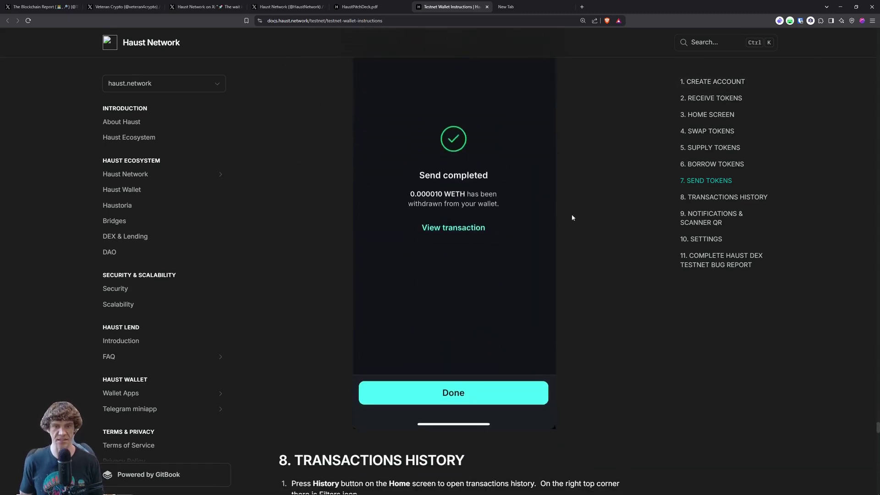
{"action": "scroll", "coordinate": [586, 294], "scroll_direction": "down", "scroll_amount": 10}
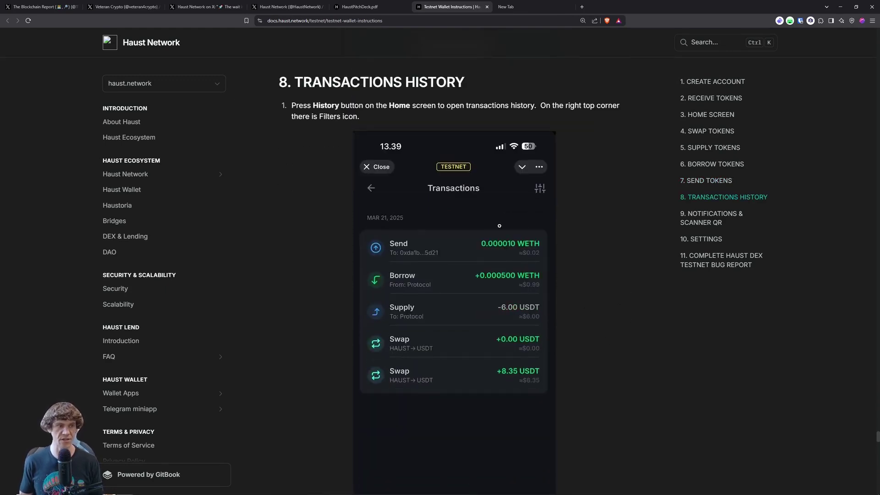
Scroll past the QR scanner section, then drag back up to the $0.00 wallet screenshot with the address copied.
{"action": "scroll", "coordinate": [596, 341], "scroll_direction": "down", "scroll_amount": 8}
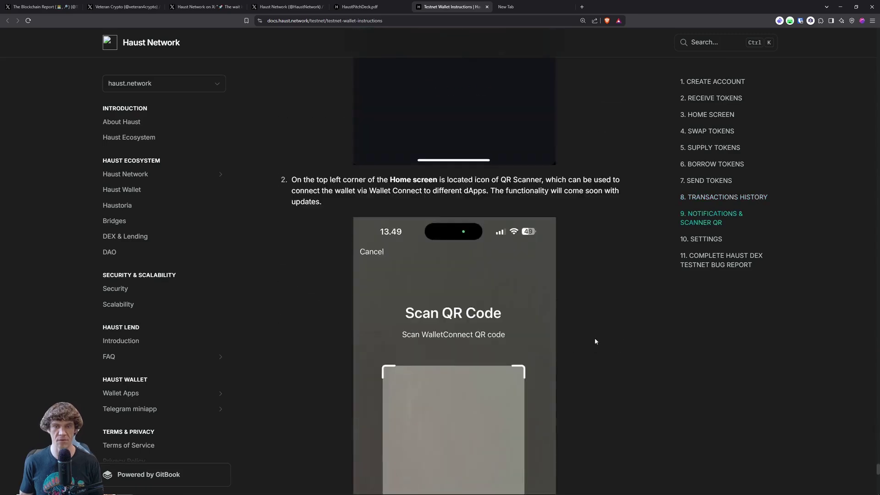
{"action": "scroll", "coordinate": [595, 342], "scroll_direction": "down", "scroll_amount": 3}
{"action": "left_click_drag", "start_coordinate": [877, 470], "coordinate": [861, 85]}
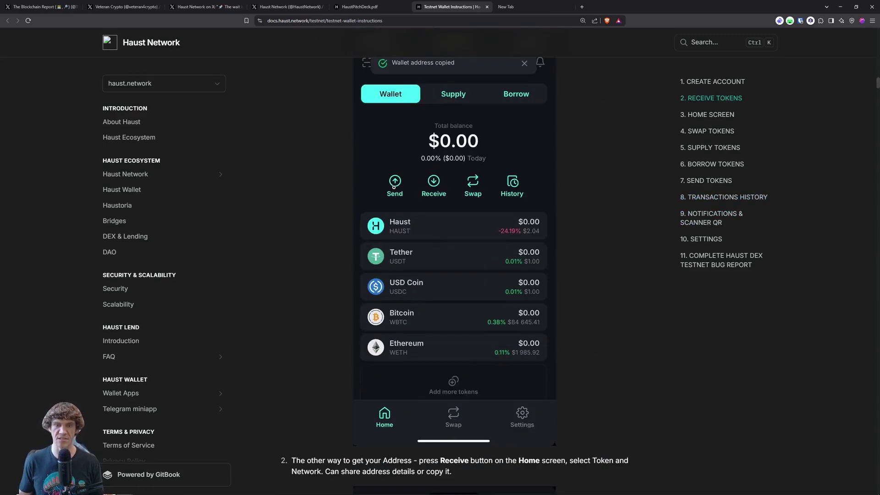
{"action": "scroll", "coordinate": [455, 198], "scroll_direction": "up", "scroll_amount": 2}
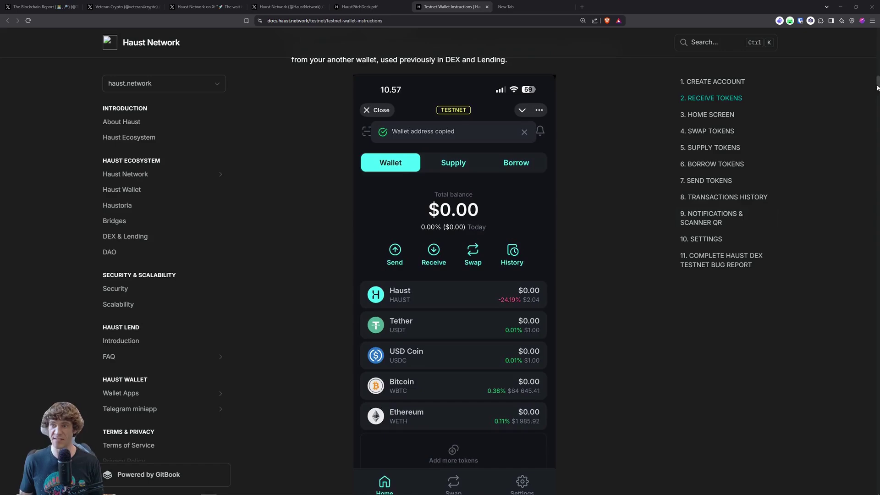
{"action": "mouse_move", "coordinate": [878, 84]}
{"action": "left_mouse_down"}
{"action": "mouse_move", "coordinate": [877, 26]}
{"action": "mouse_move", "coordinate": [878, 470]}
{"action": "mouse_move", "coordinate": [878, 50]}
{"action": "mouse_move", "coordinate": [878, 80]}
{"action": "left_mouse_up"}
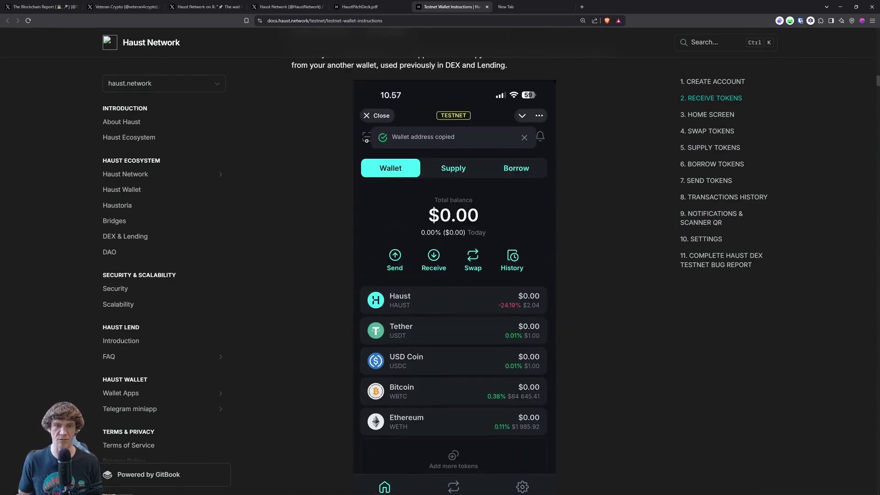
{"action": "left_click", "coordinate": [365, 139]}
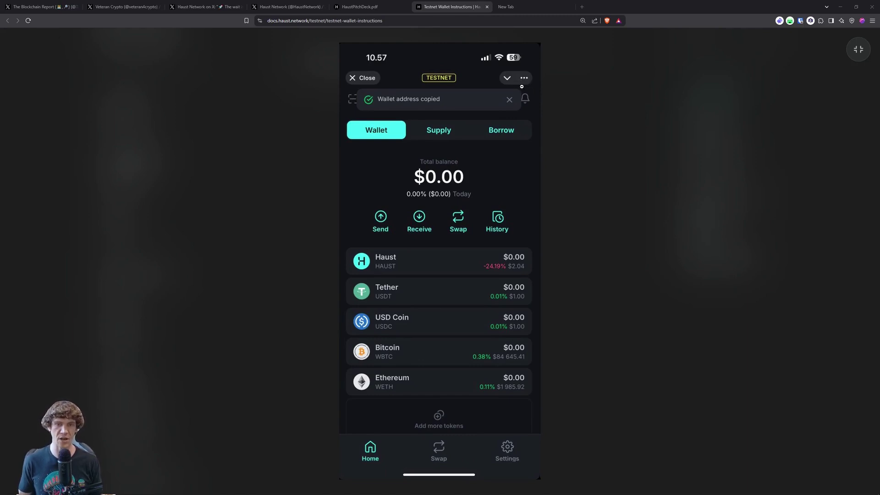
{"action": "left_click", "coordinate": [641, 285]}
{"action": "scroll", "coordinate": [631, 286], "scroll_direction": "up", "scroll_amount": 6}
{"action": "scroll", "coordinate": [626, 286], "scroll_direction": "down", "scroll_amount": 5}
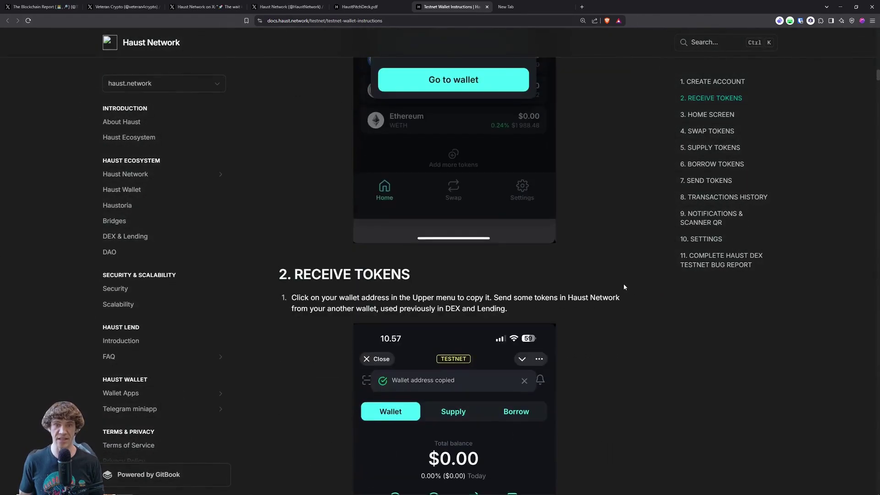
{"action": "scroll", "coordinate": [624, 283], "scroll_direction": "up", "scroll_amount": 5}
{"action": "scroll", "coordinate": [637, 221], "scroll_direction": "down", "scroll_amount": 8}
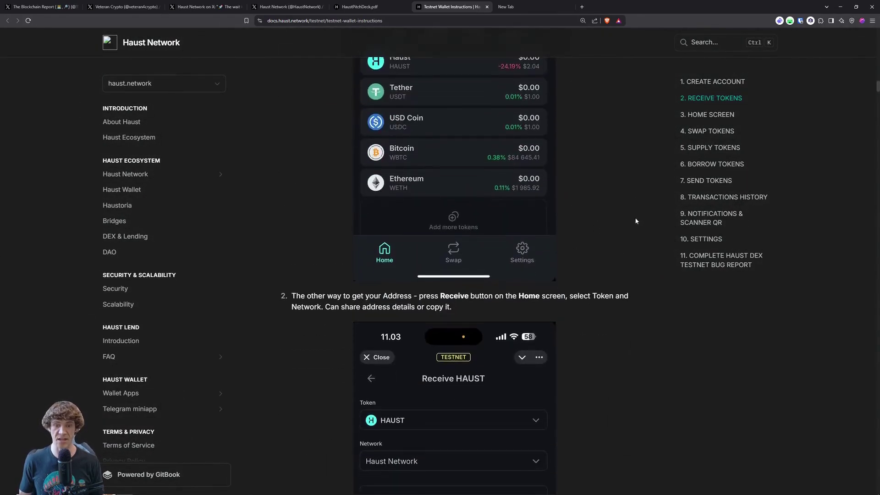
{"action": "scroll", "coordinate": [629, 214], "scroll_direction": "up", "scroll_amount": 5}
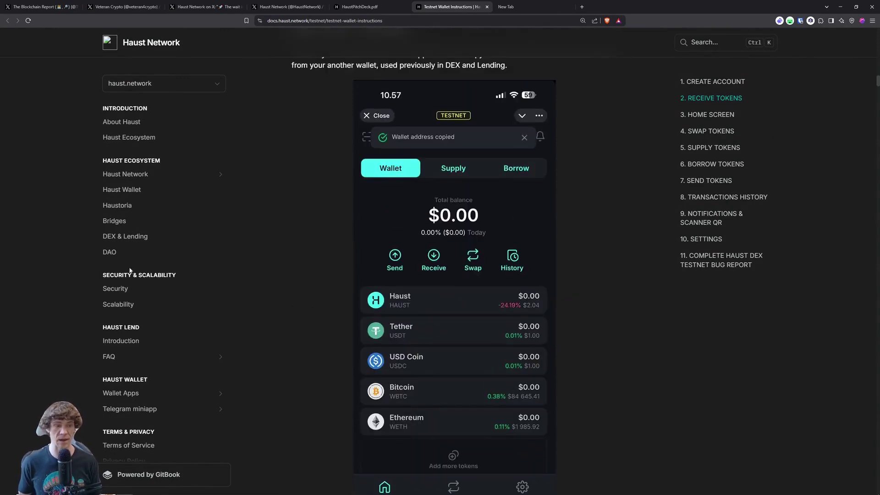